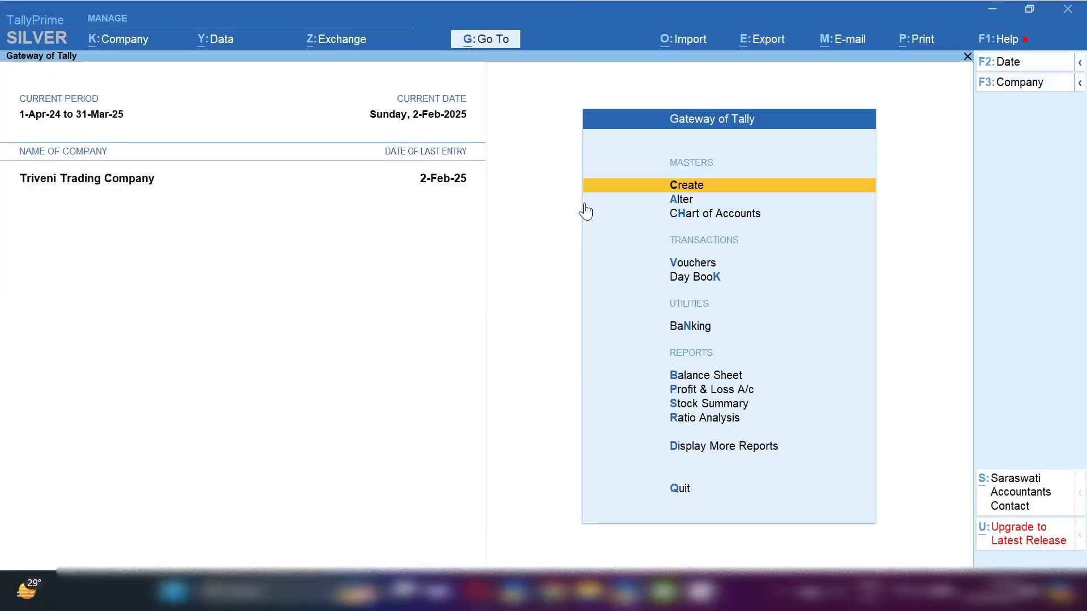
Step: Start a new ledger named HDFC BANK CC A/C
key("Return")
key("Down")
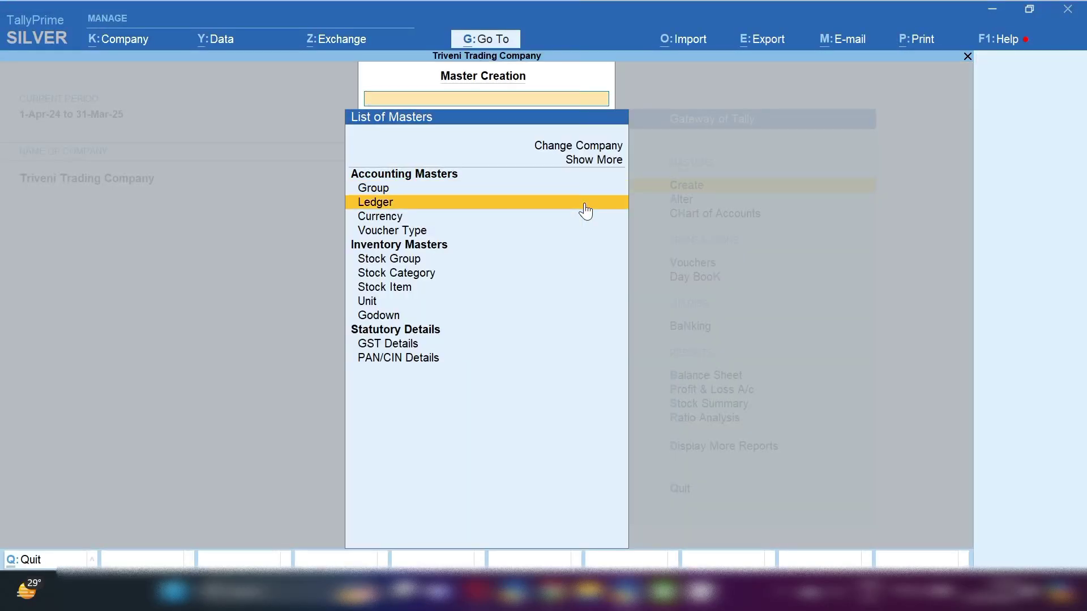
key("Return")
key("ctrl")
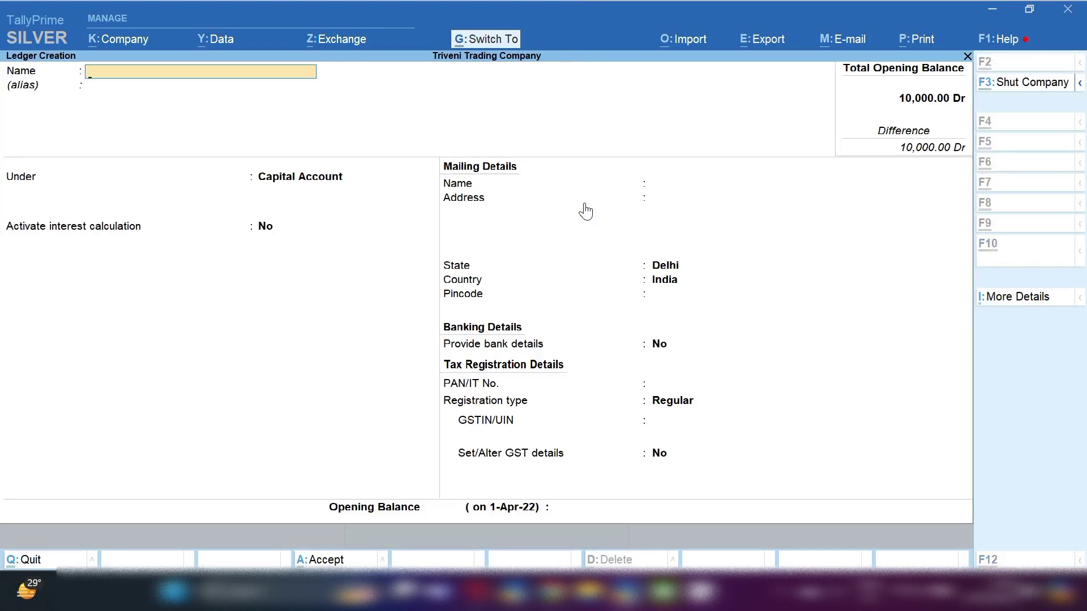
type("HDFC BANK CC A/C")
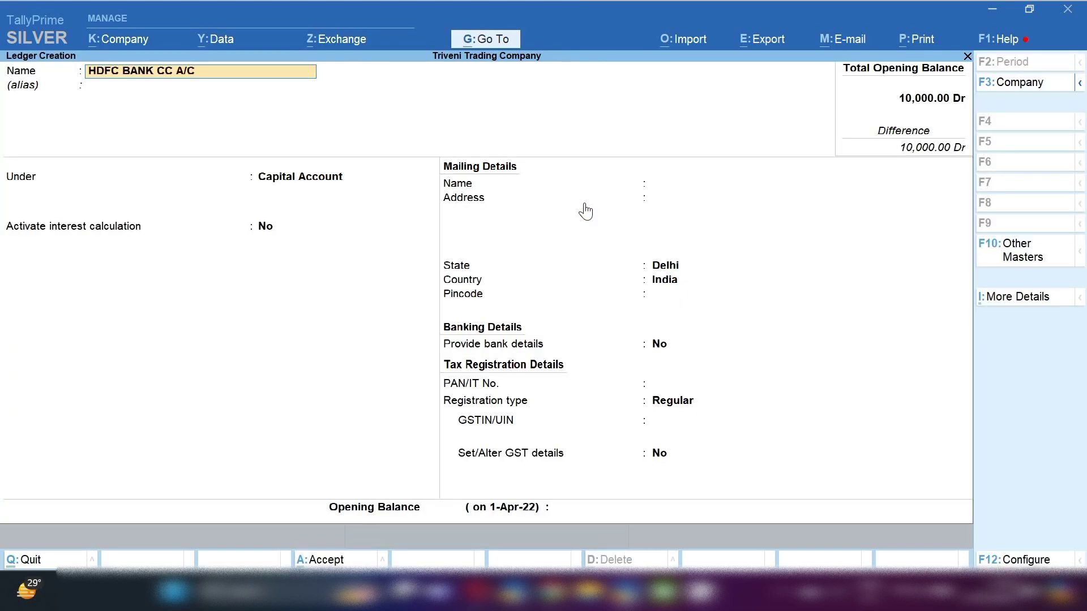
key("Return")
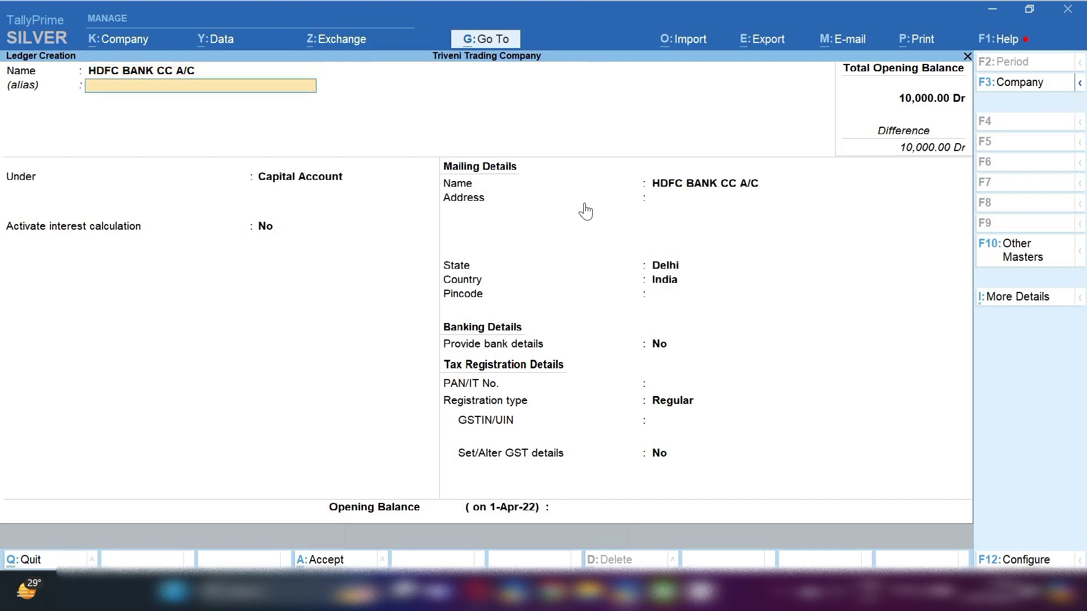
Step: Place the ledger under Bank OD A/c and switch on interest calculation
key("Return")
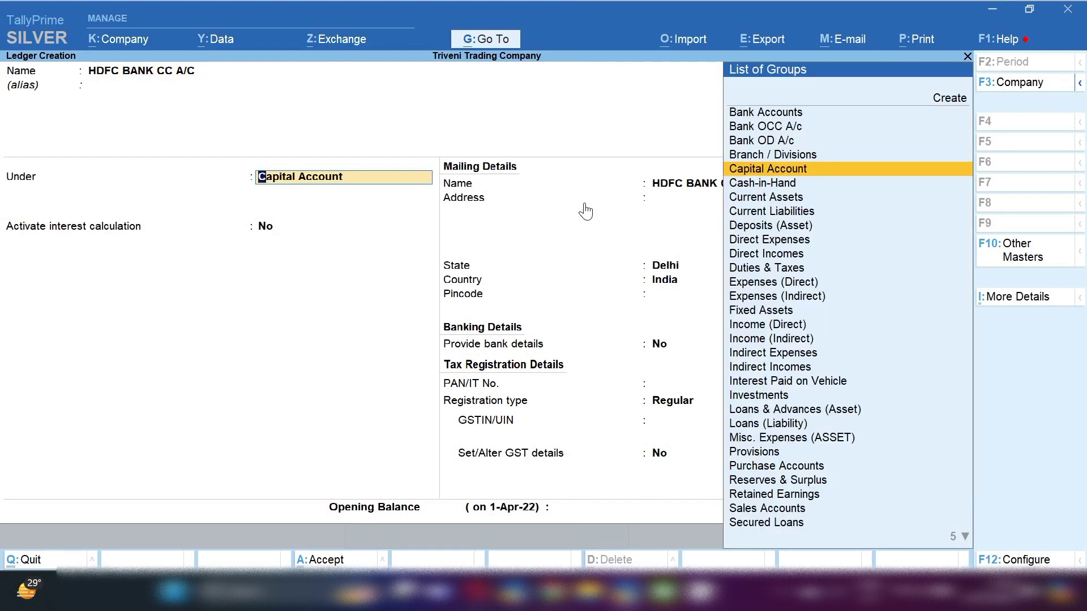
type("OD")
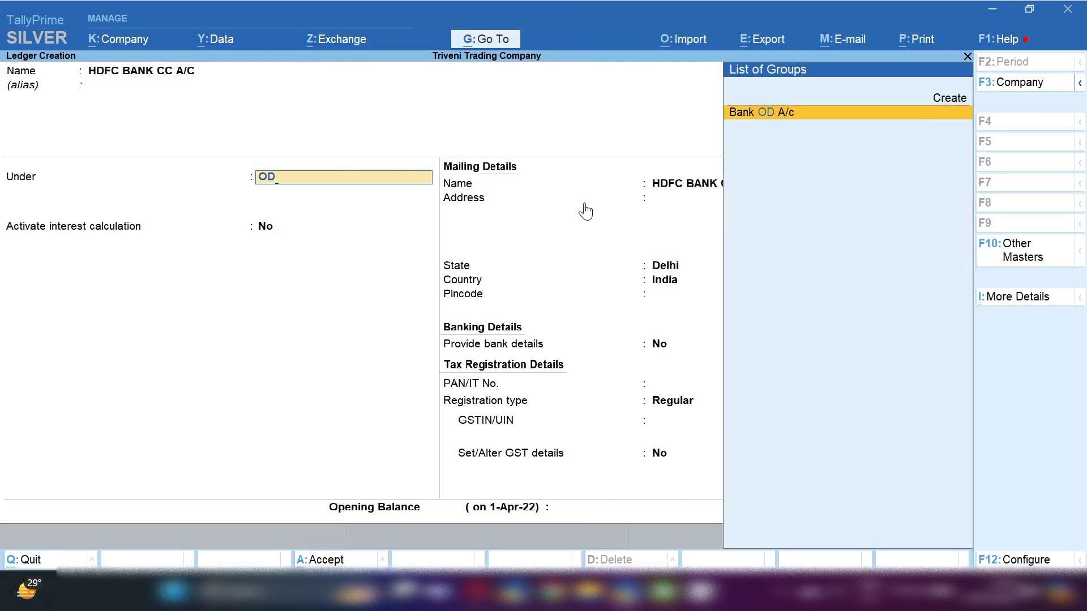
key("Return")
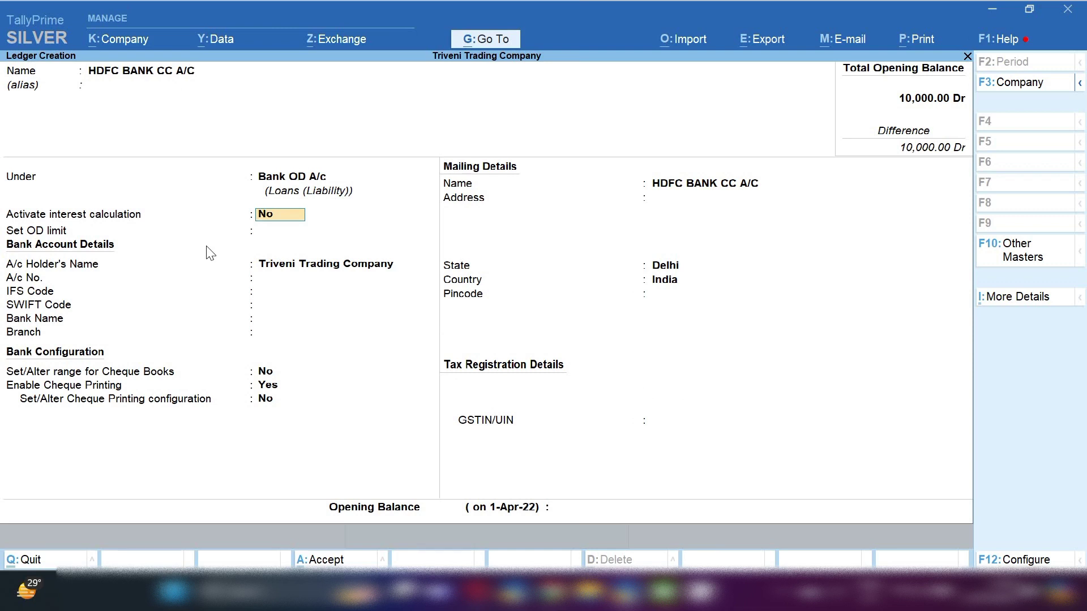
type("Y")
key("Return")
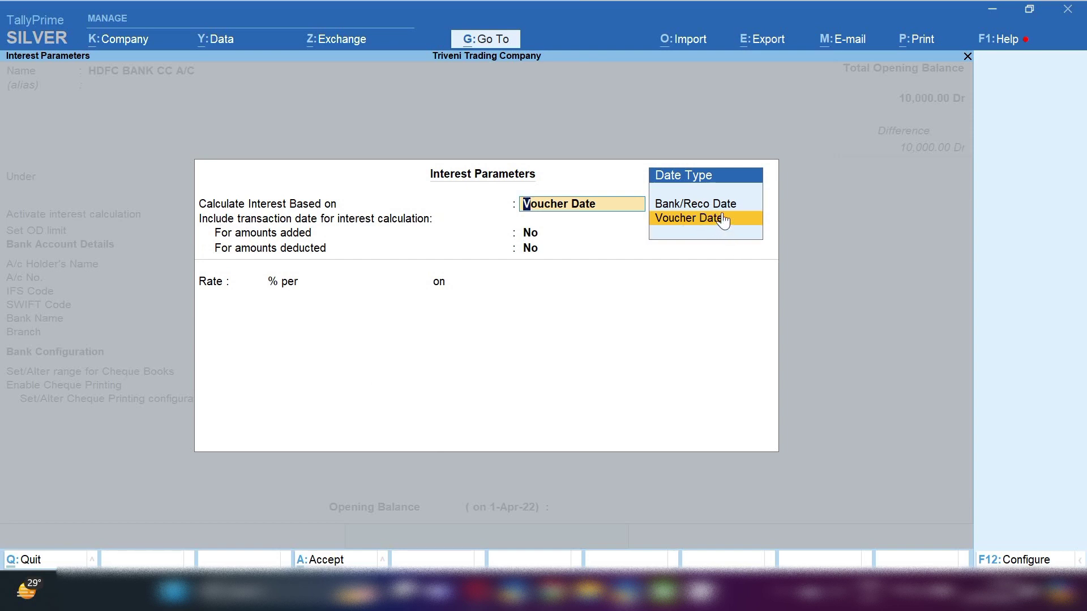
Step: Base interest on Voucher Date at a 12% rate
key("Up")
key("Down")
key("Return")
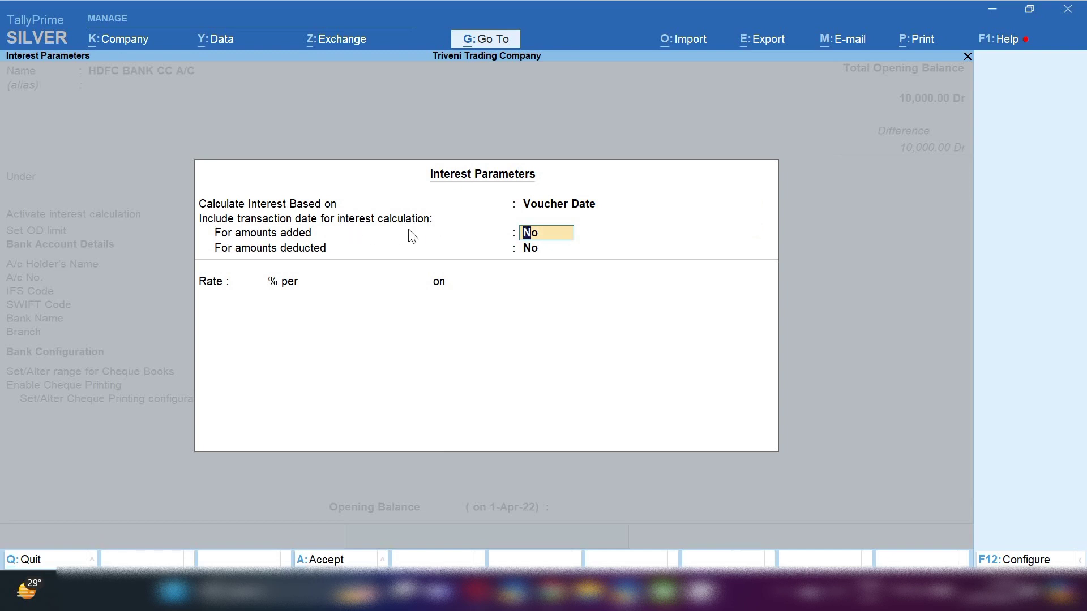
key("Return")
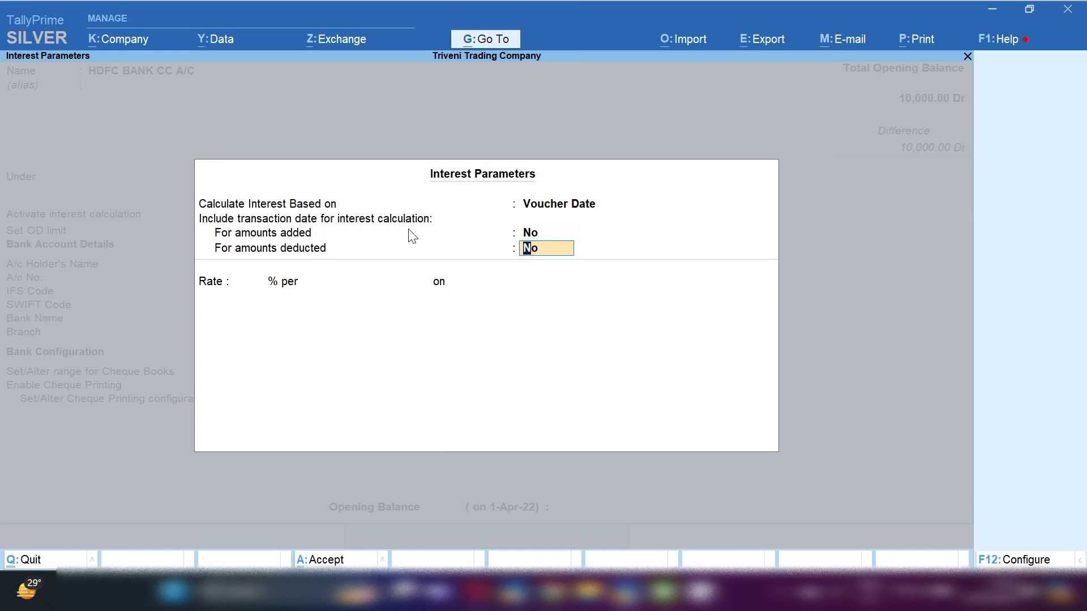
key("Return")
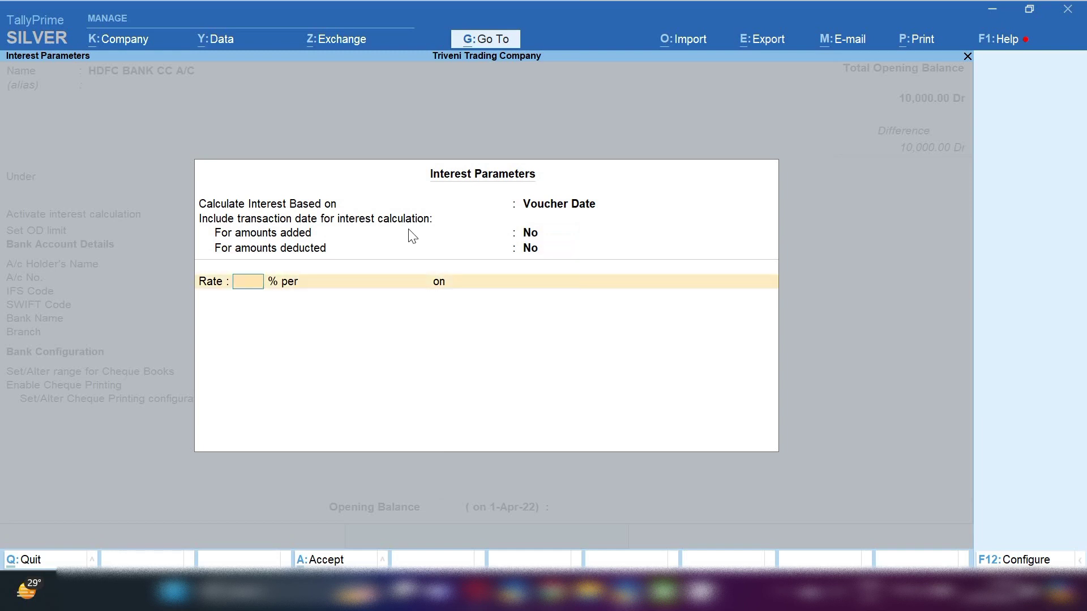
type("12")
key("Return")
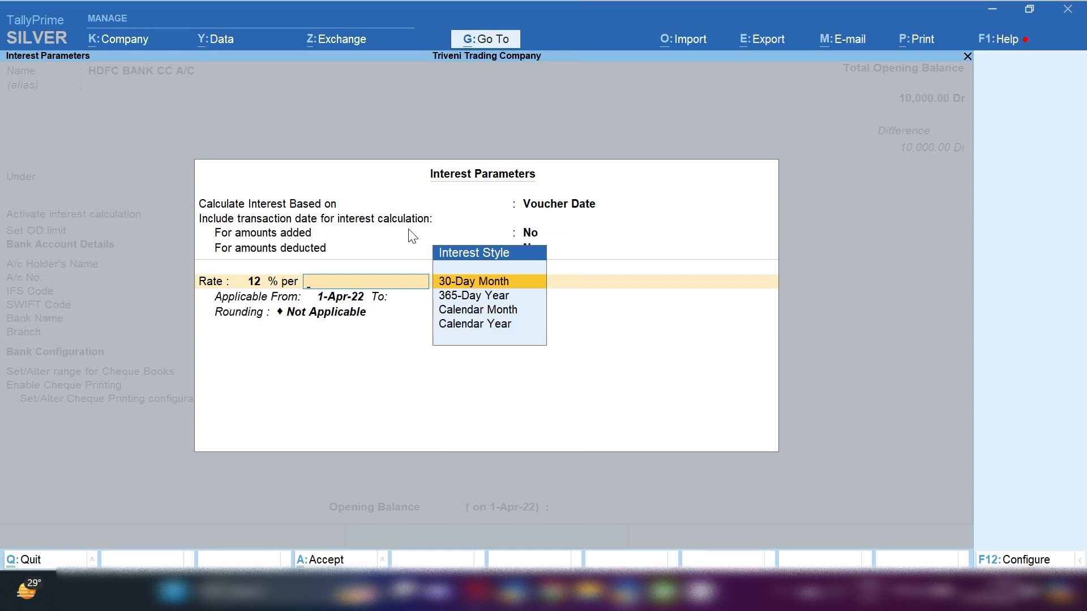
Step: Apply it per Calendar Year on Credit Balances Only from 1-Apr-23, Normal Rounding, limit 1
key("Down")
key("Down")
key("Down")
key("Return")
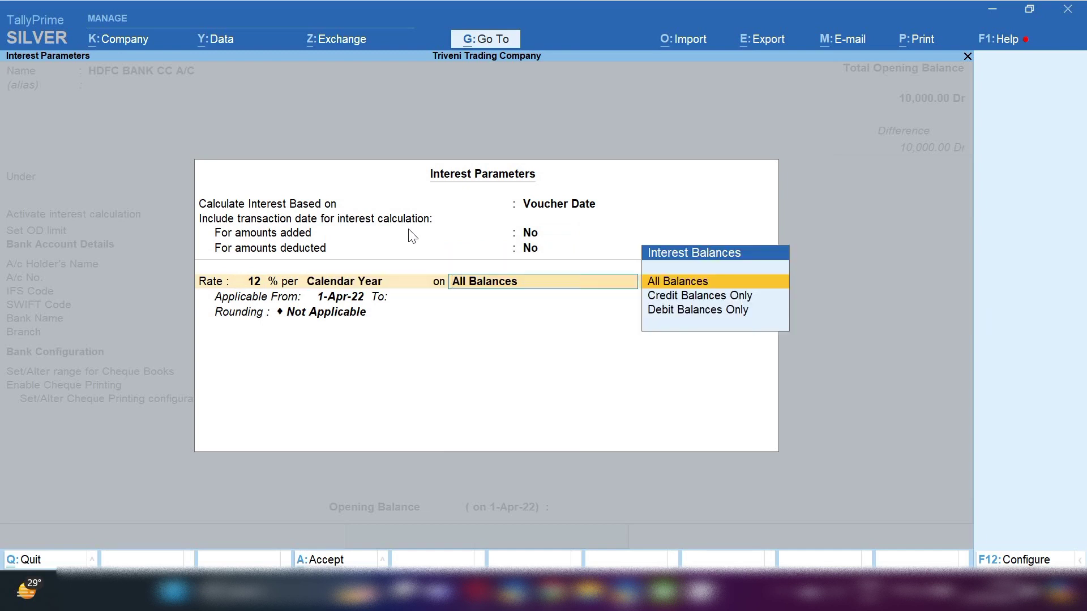
key("Down")
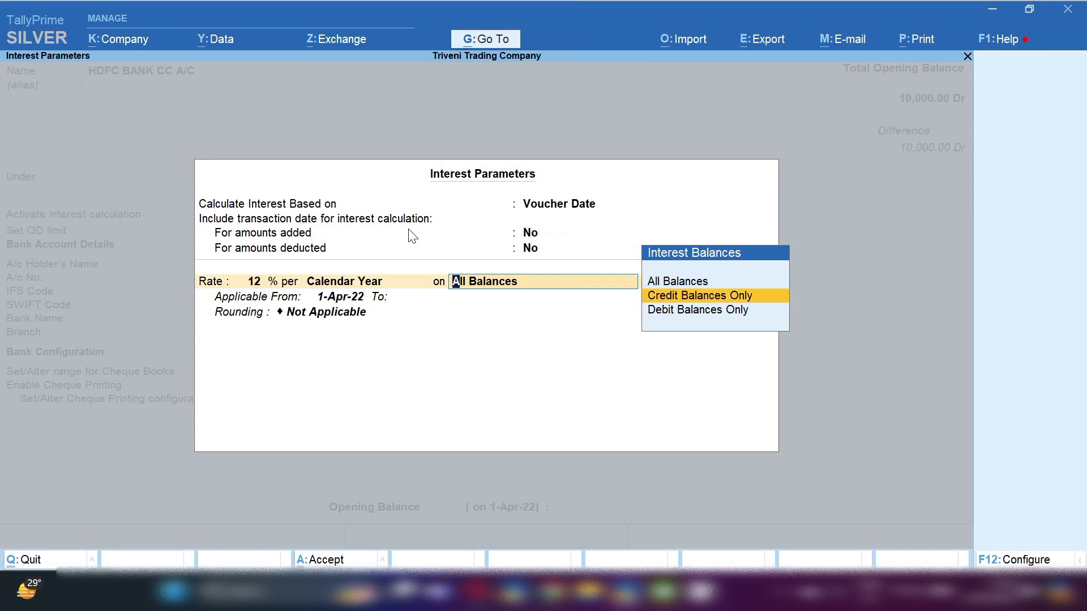
key("Return")
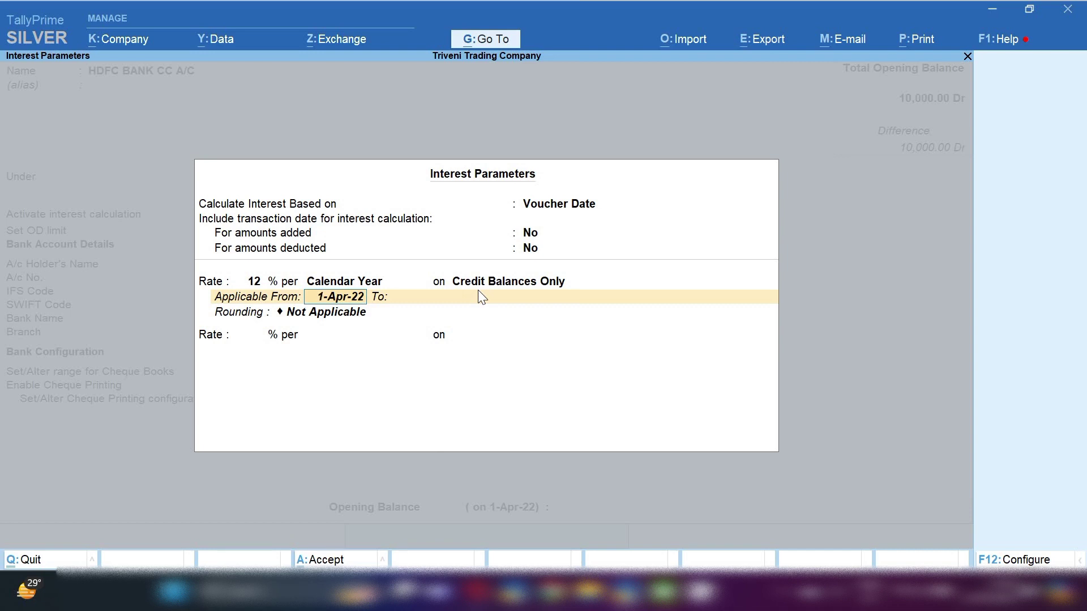
type("1-Apr-23")
key("Return")
key("Return")
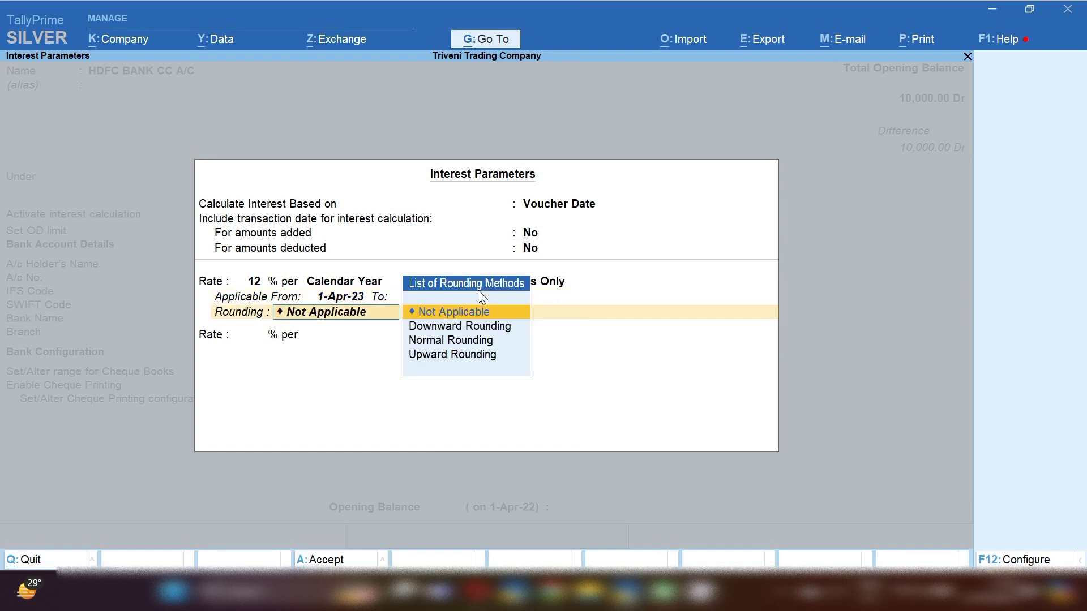
key("Down")
key("Down")
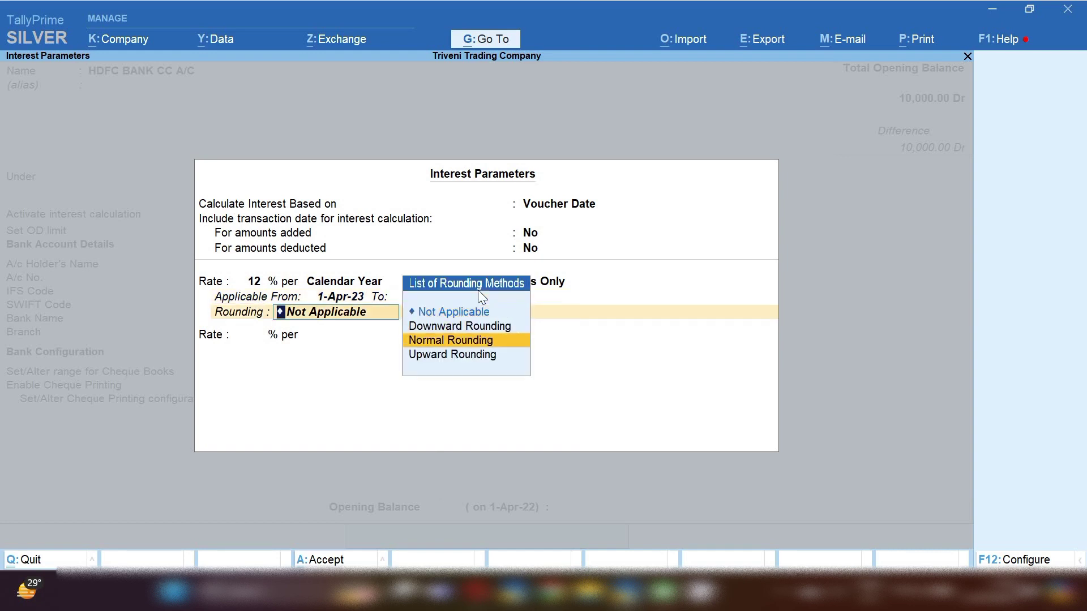
key("Return")
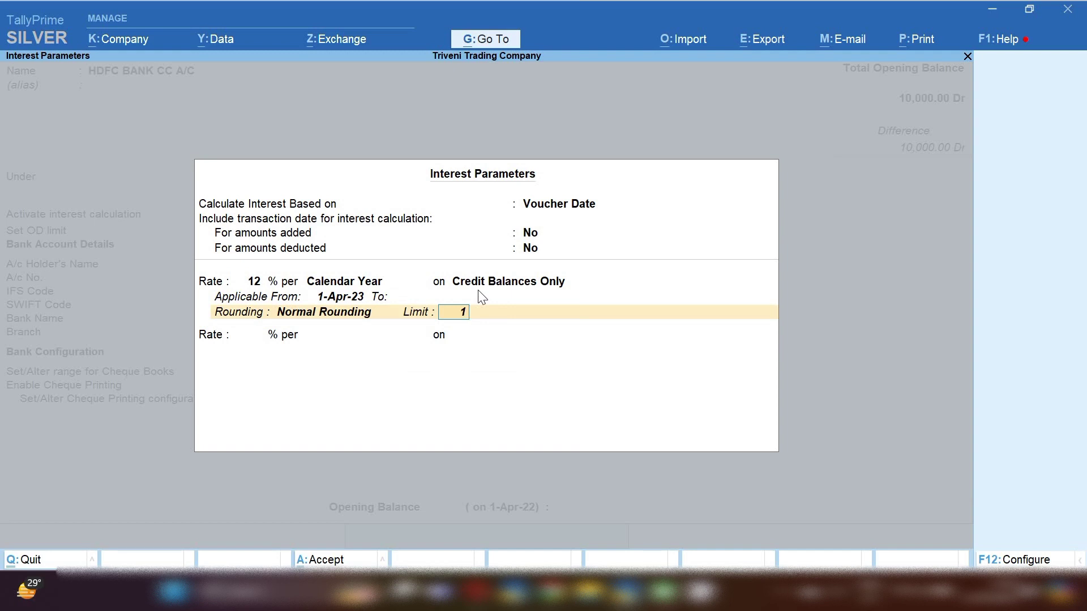
key("Return")
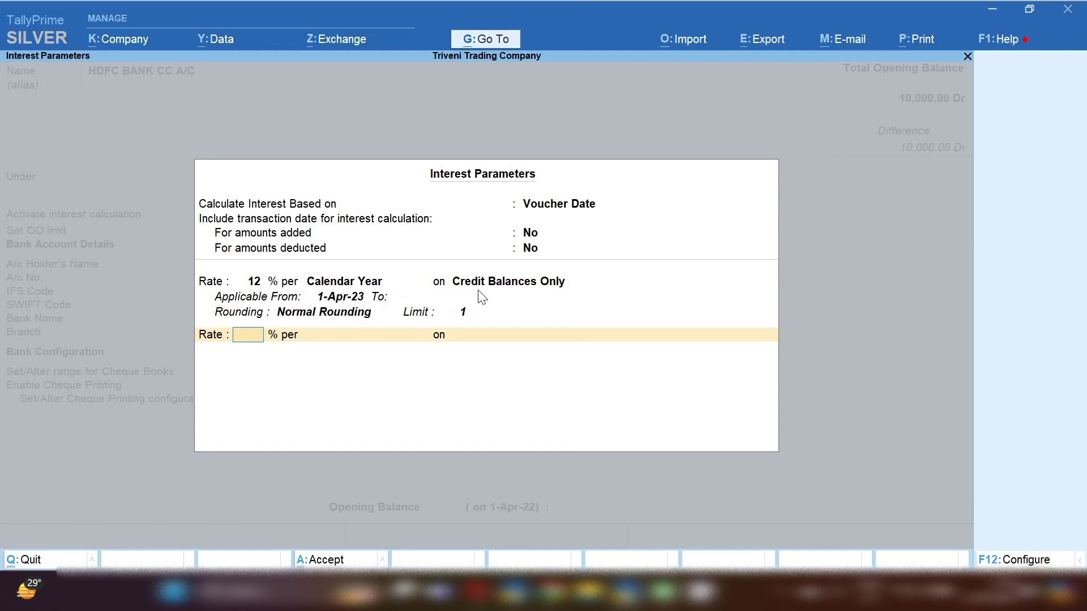
key("Return")
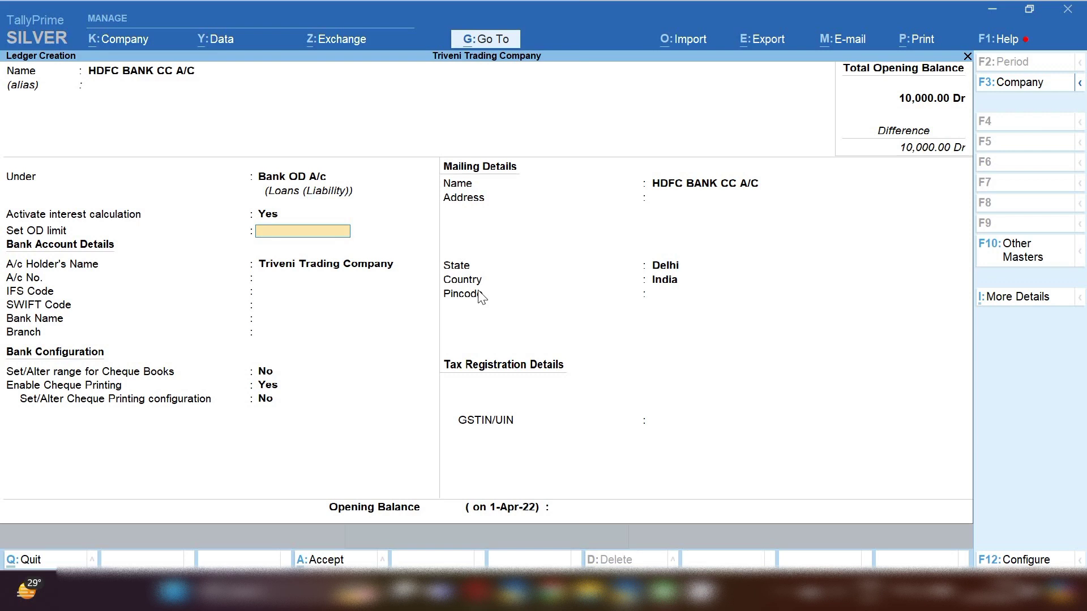
Step: Set the OD limit to 5,00,000 and enter the bank account number
type("500000")
key("Return")
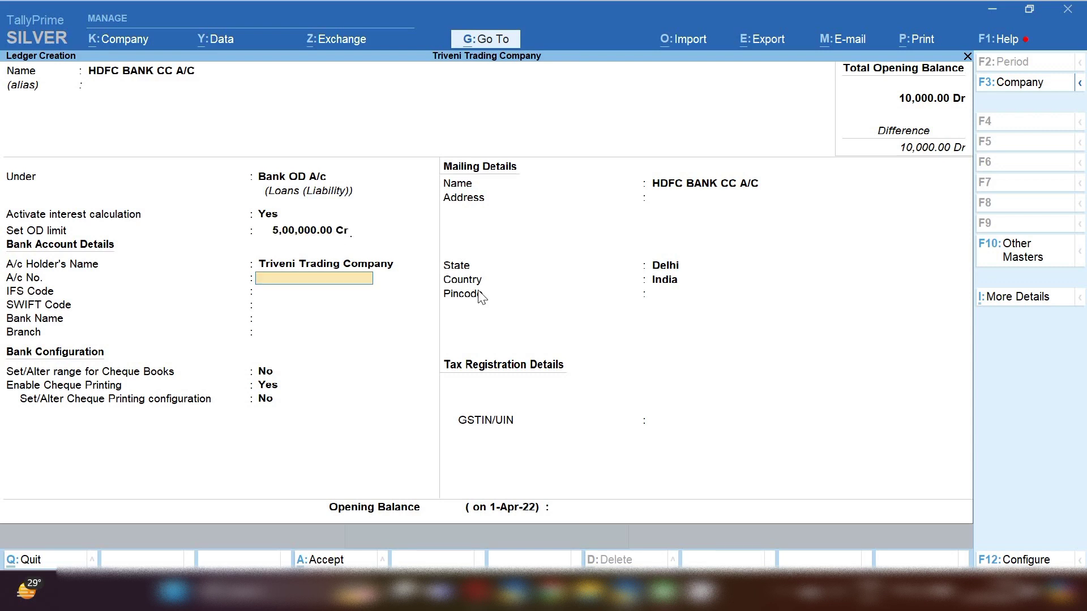
type("000000000")
key("Return")
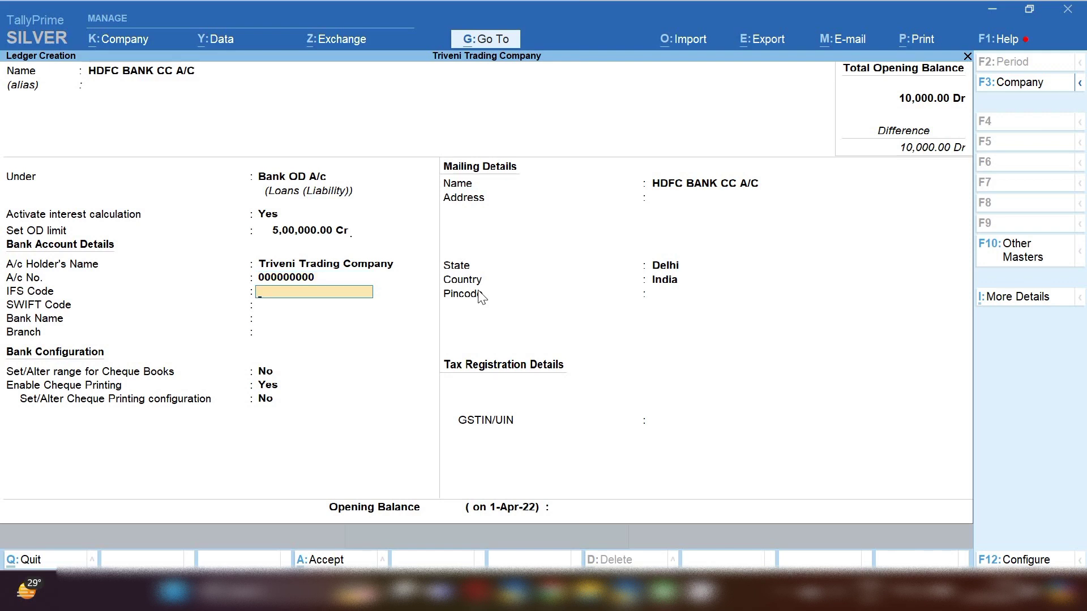
Step: Enter IFS code HDFC000000, skip SWIFT and bank name, and save the ledger
type("HDFC000000")
key("Return")
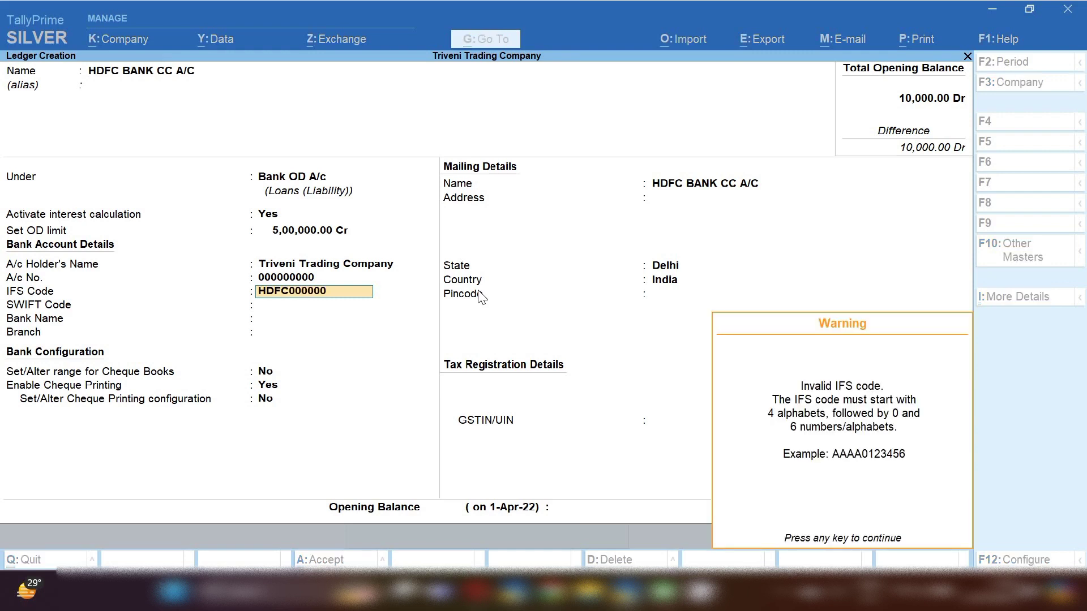
key("Return")
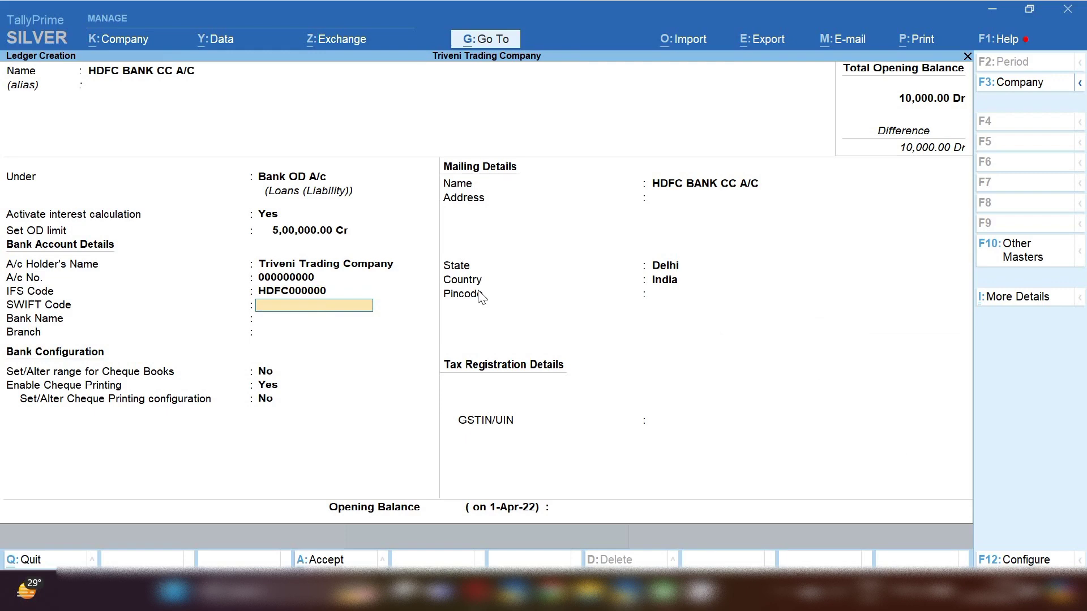
key("Return")
key("Return")
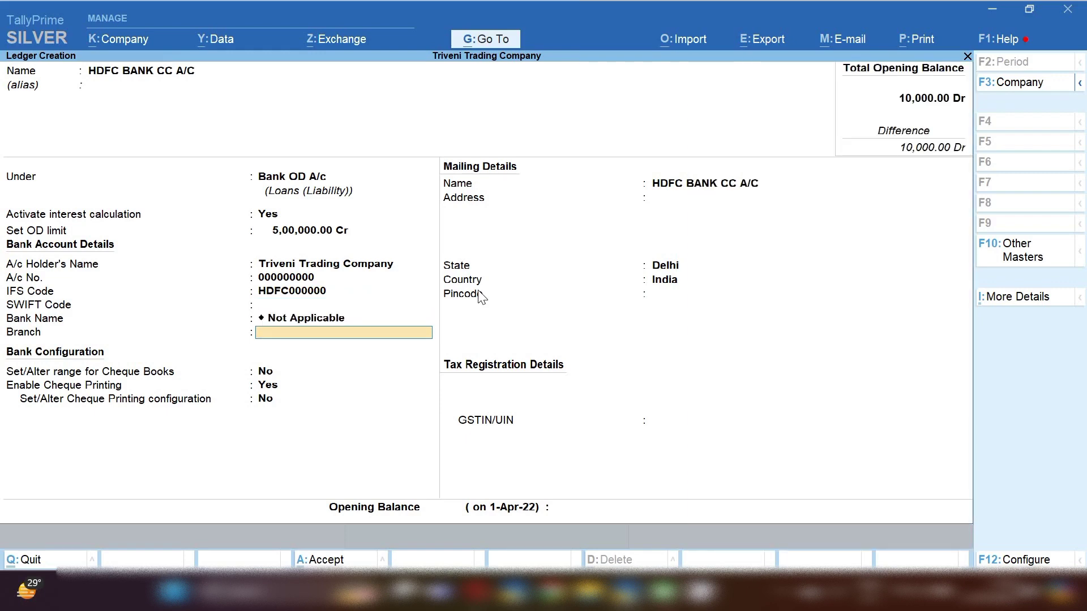
key("ctrl+a")
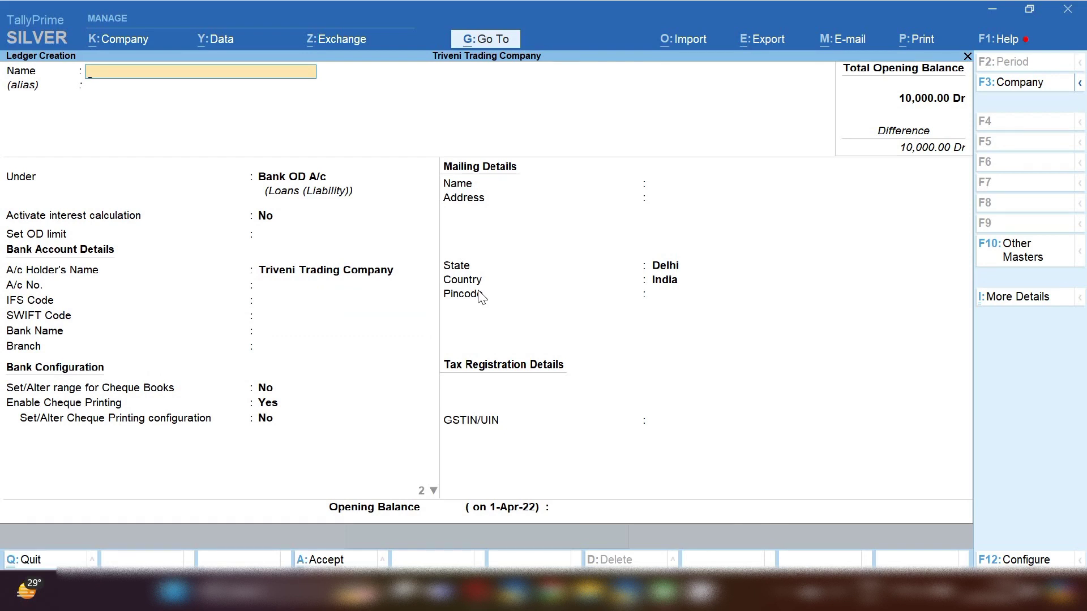
Step: Discard the blank ledger form, leave the masters list, and start a Contra voucher
key("Escape")
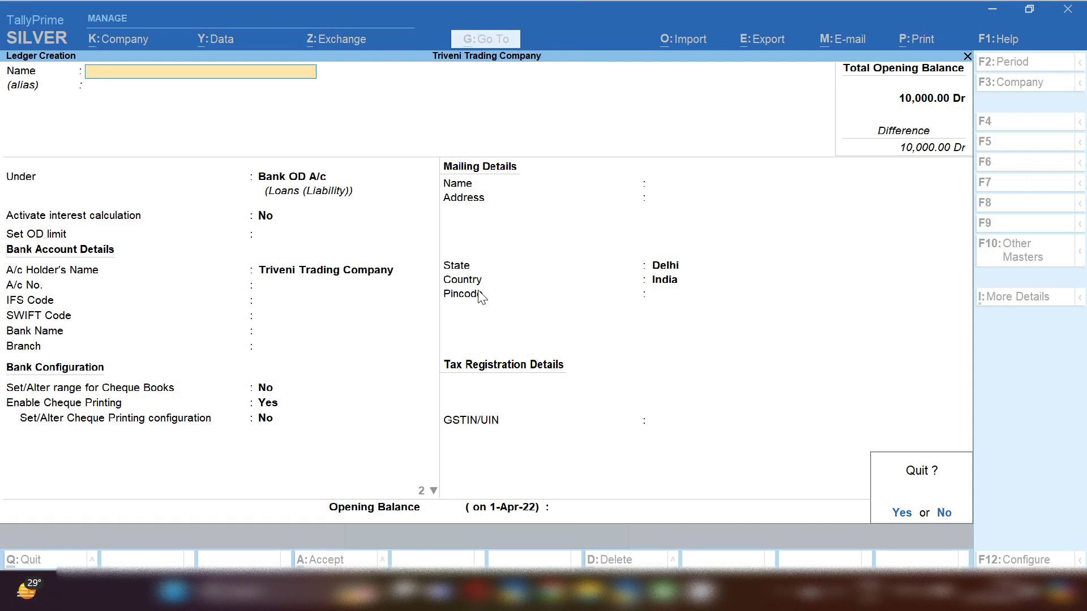
key("y")
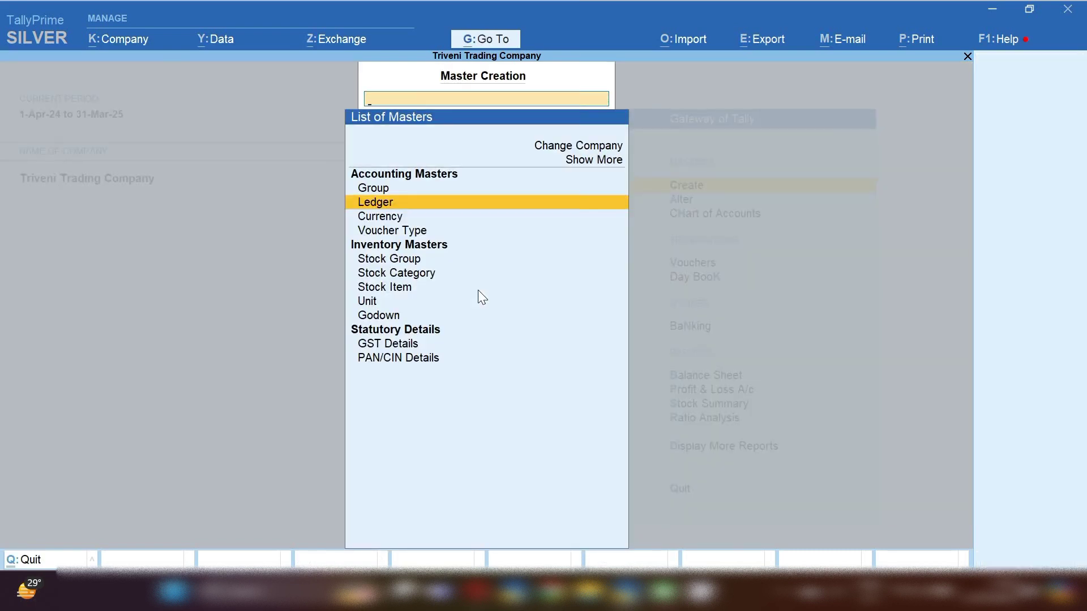
key("Escape")
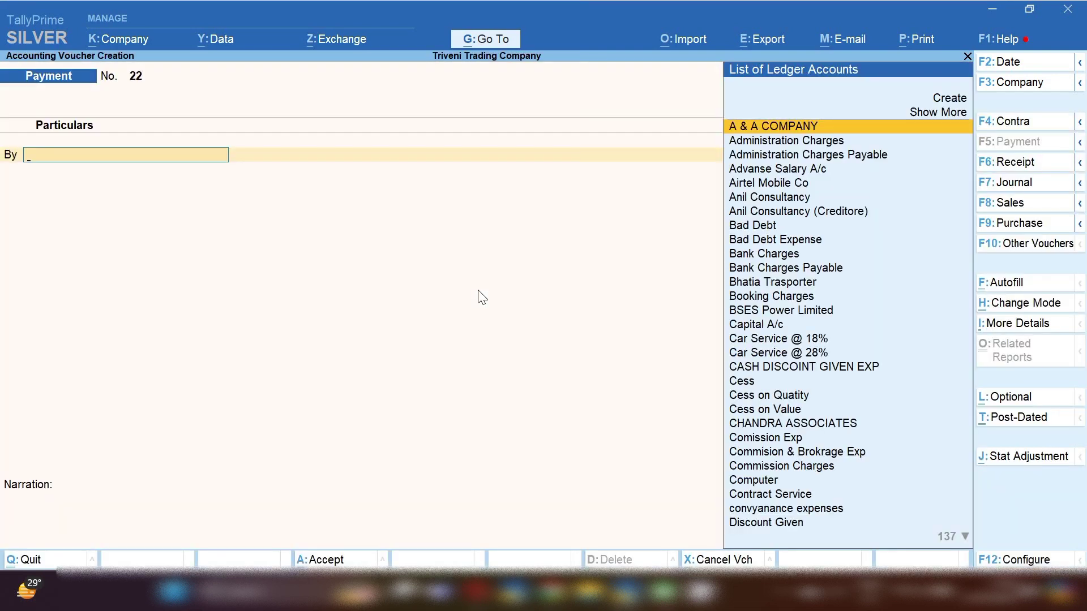
left_click(1026, 124)
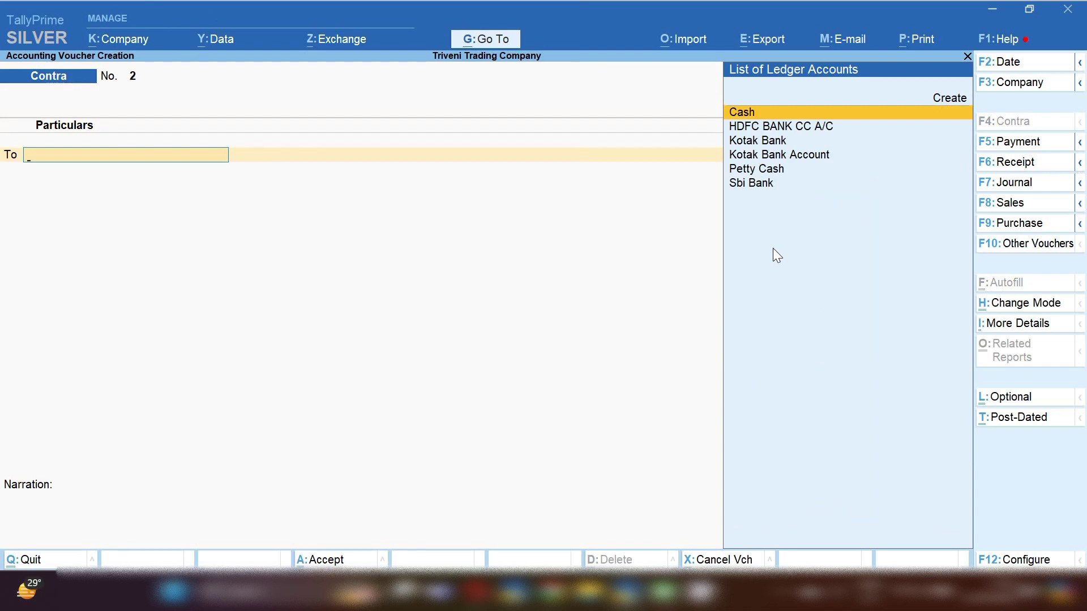
Step: Date the Contra voucher 31-May-23
key("F2")
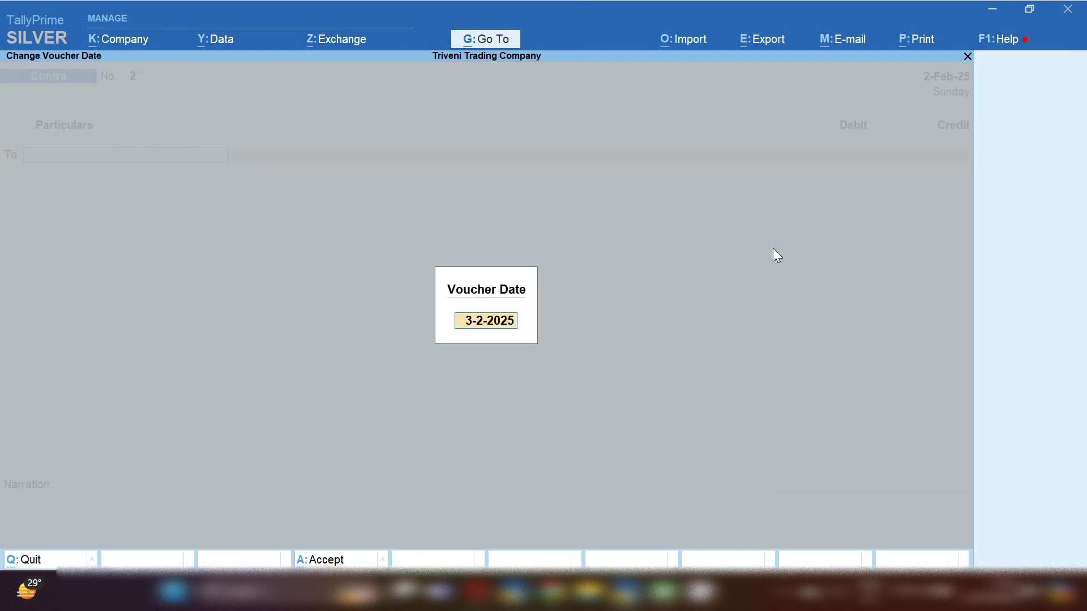
type("1")
type("-4")
key("Return")
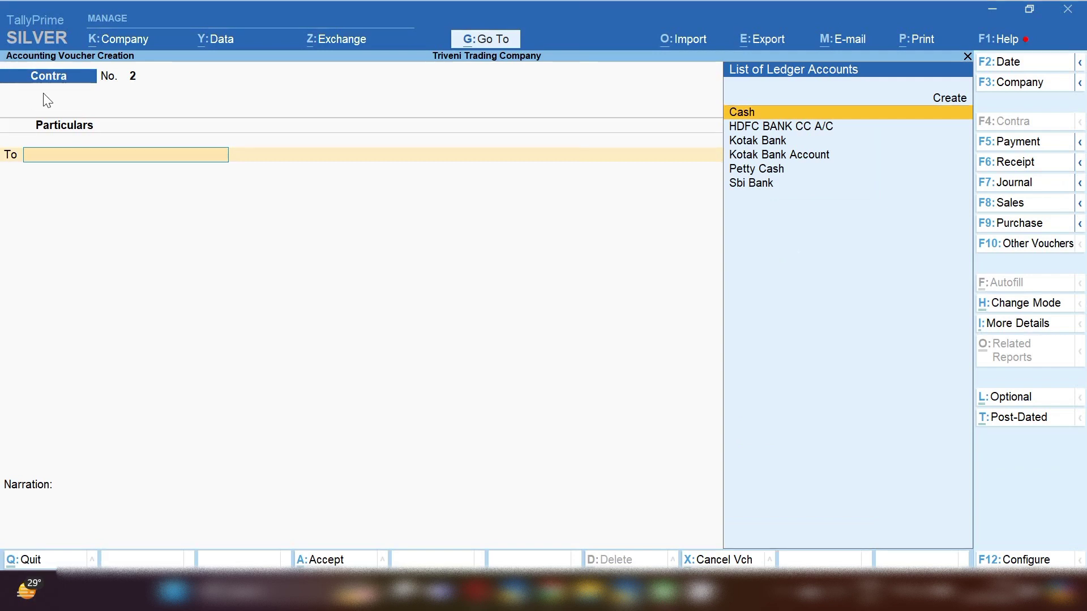
key("F2")
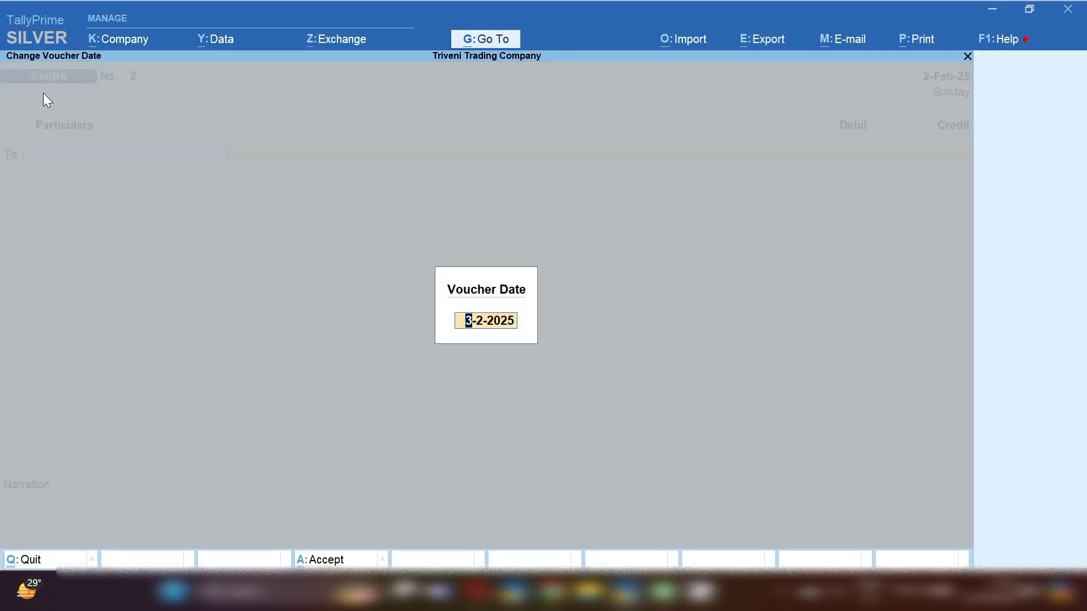
type("31.5.23")
key("Return")
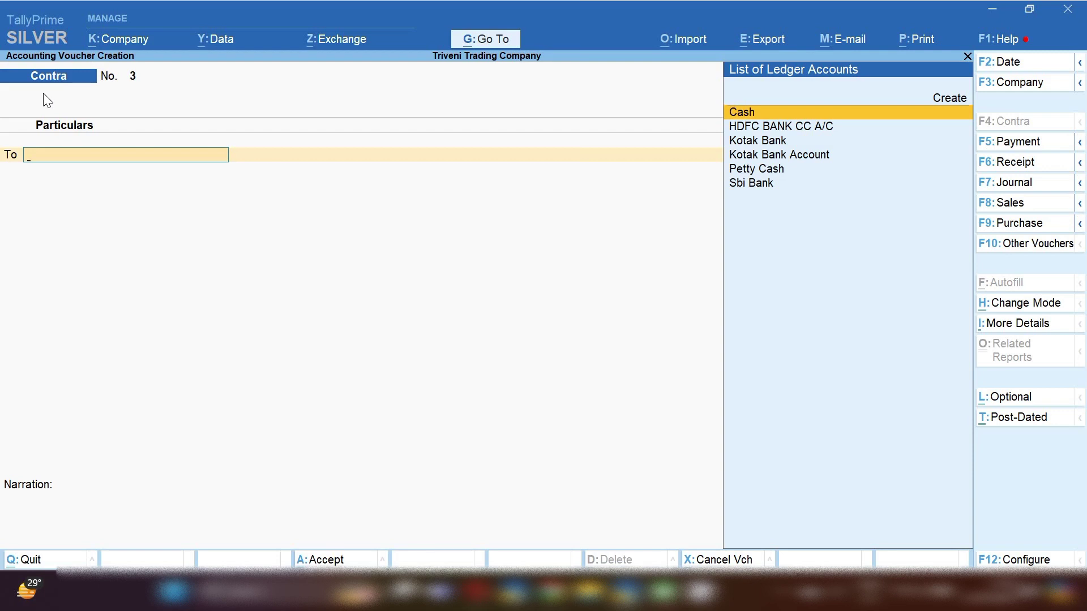
Step: Credit HDFC BANK CC A/C 50,000, debit Cash 50,000, and save the voucher
key("Down")
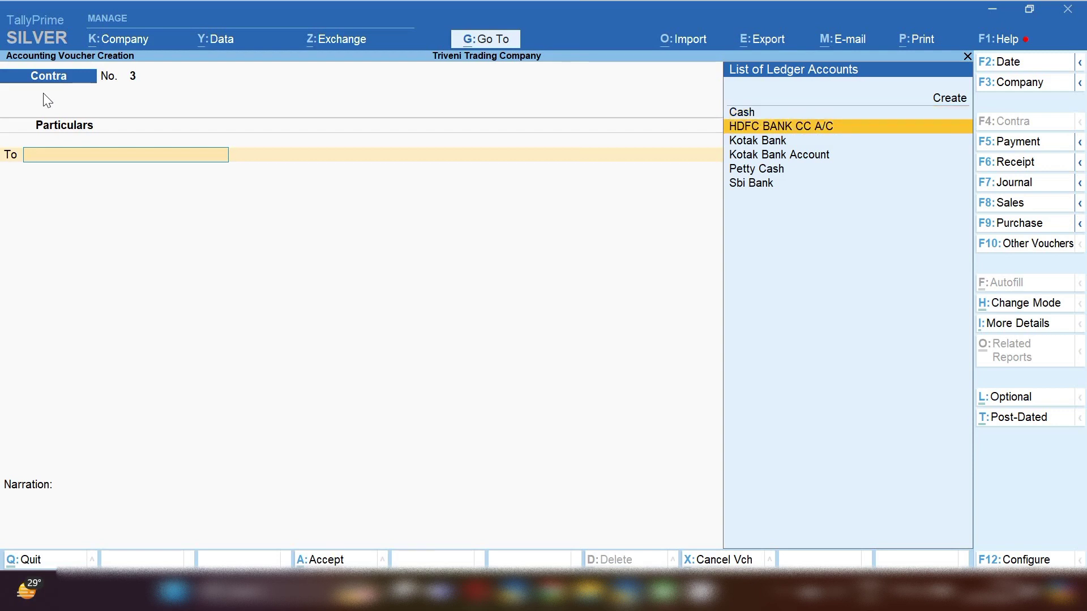
key("Return")
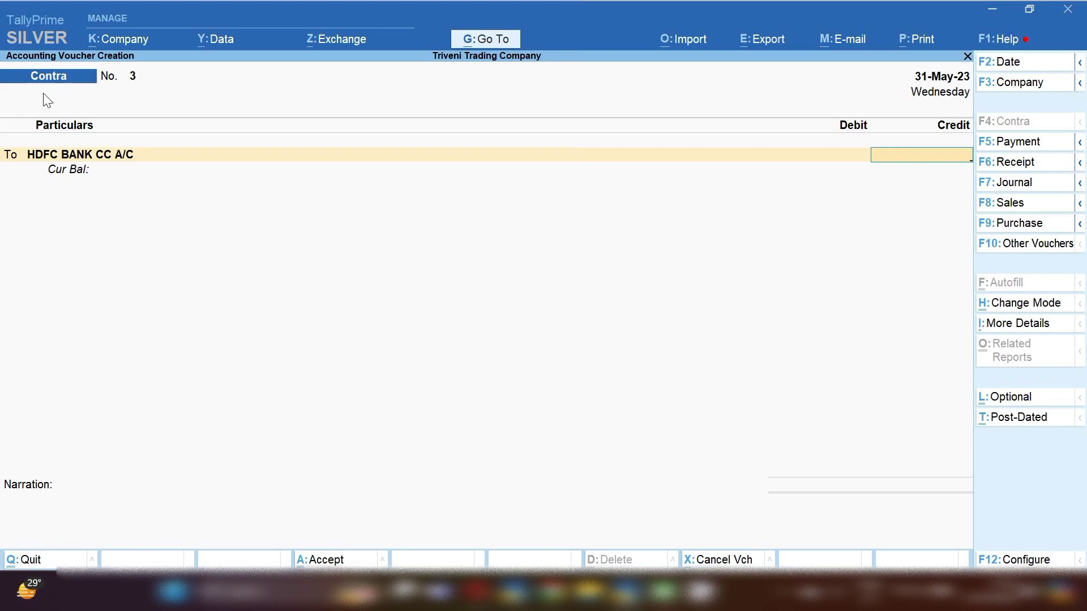
type("50000")
key("Return")
key("Return")
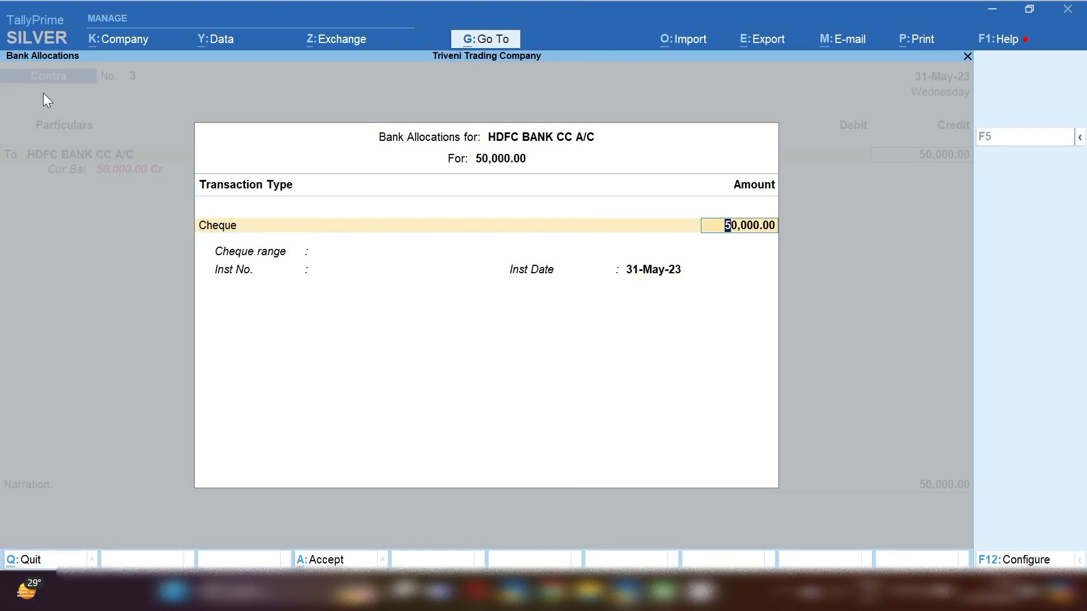
key("Return")
key("Return")
key("Return")
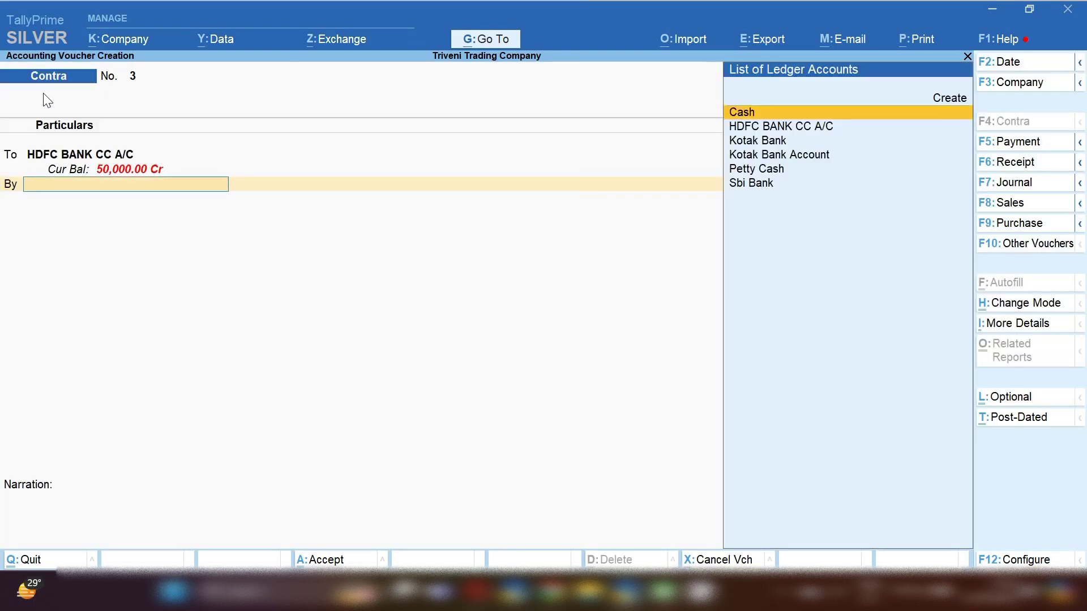
type("CASH")
key("Return")
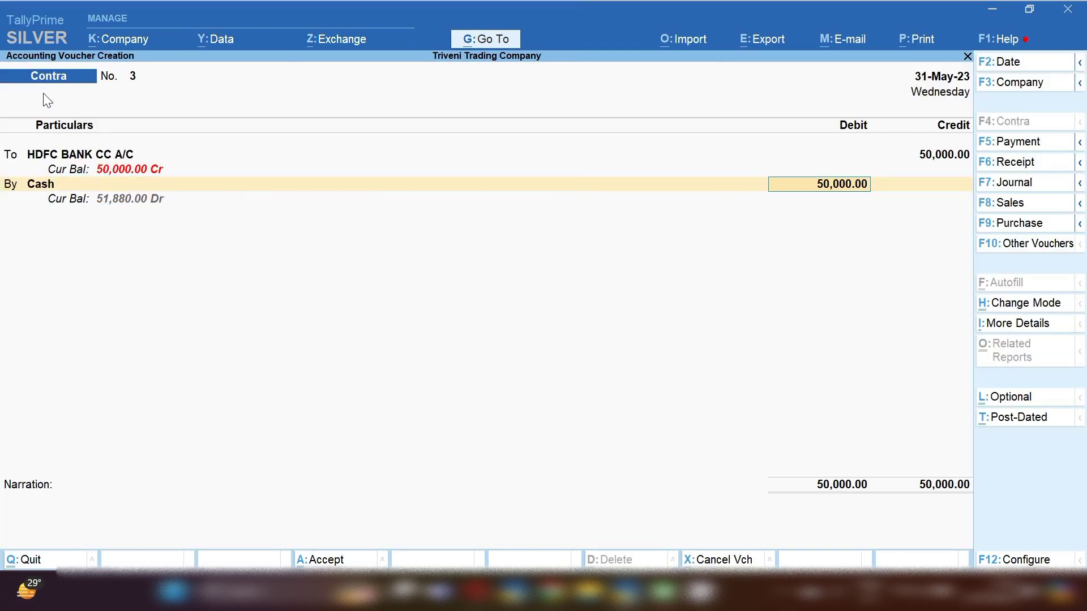
key("Return")
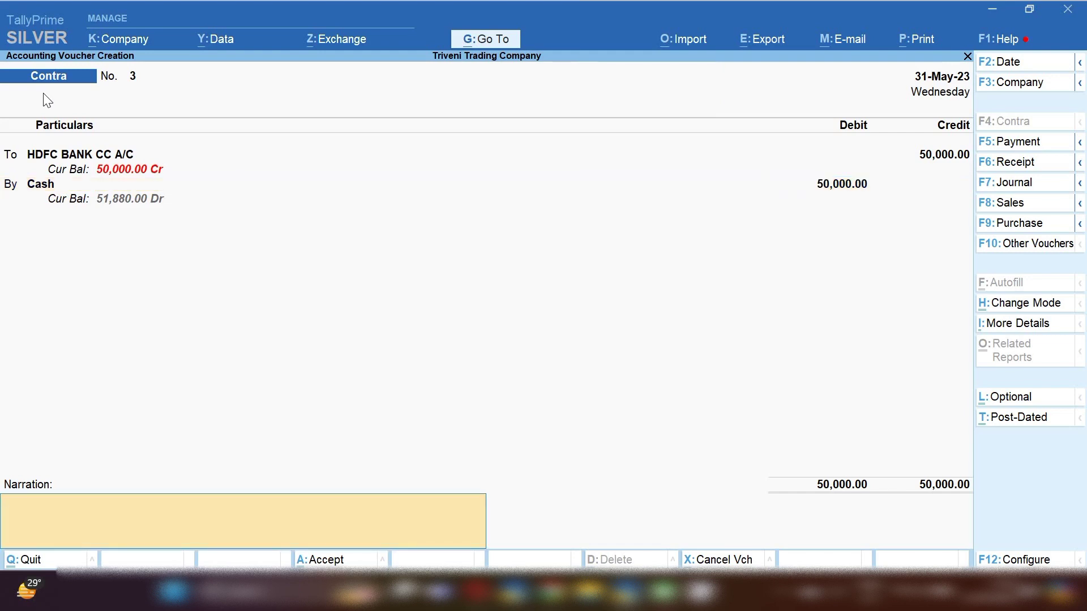
key("ctrl")
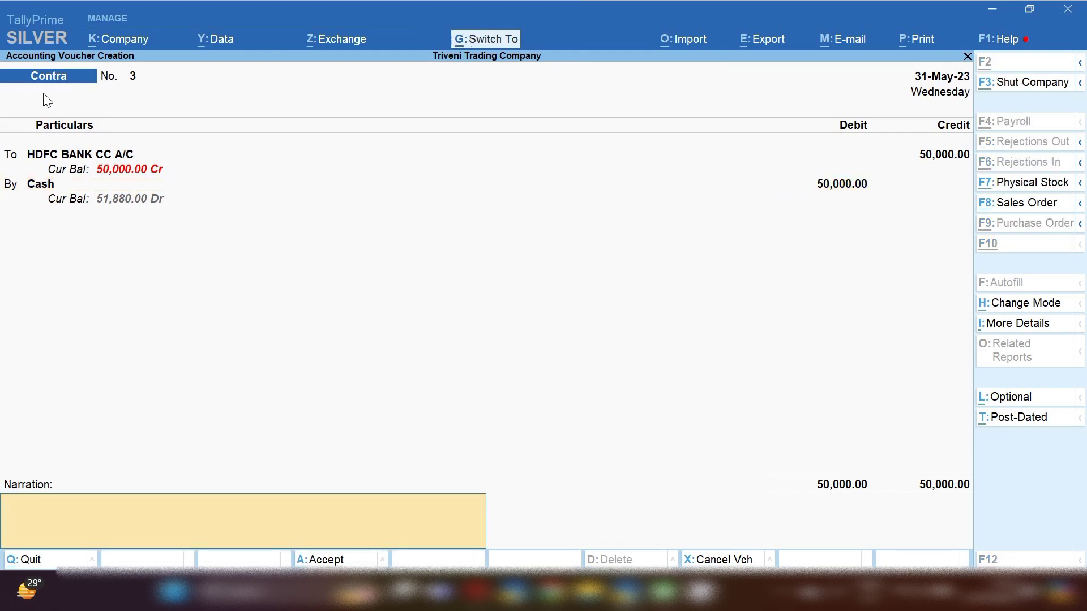
key("ctrl+a")
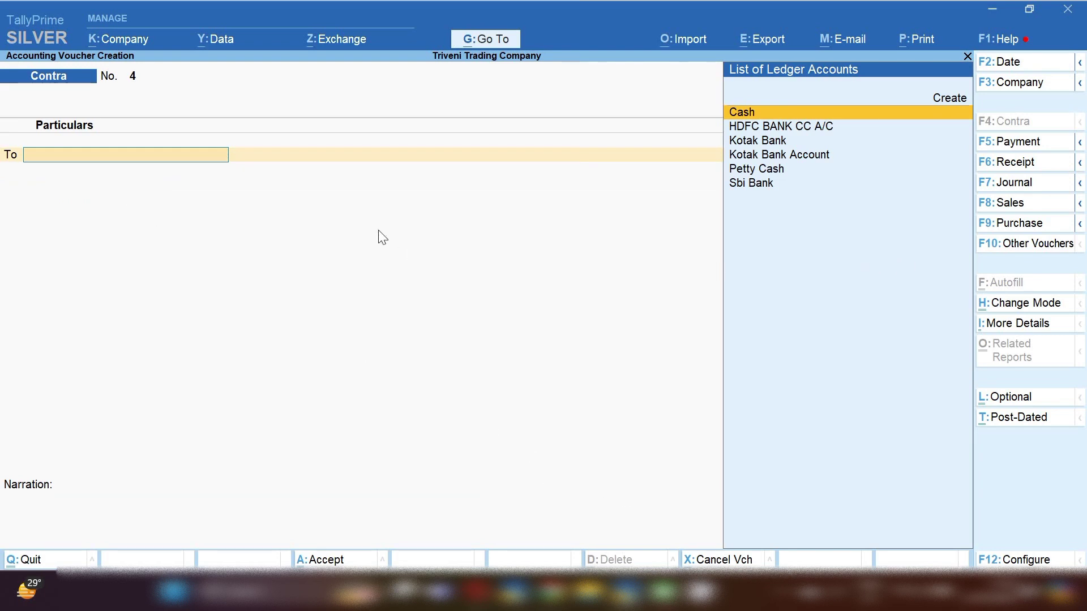
Step: Start a Payment voucher dated 1-Jun-23 with Suman Education Hub on the debit side
left_click(1039, 142)
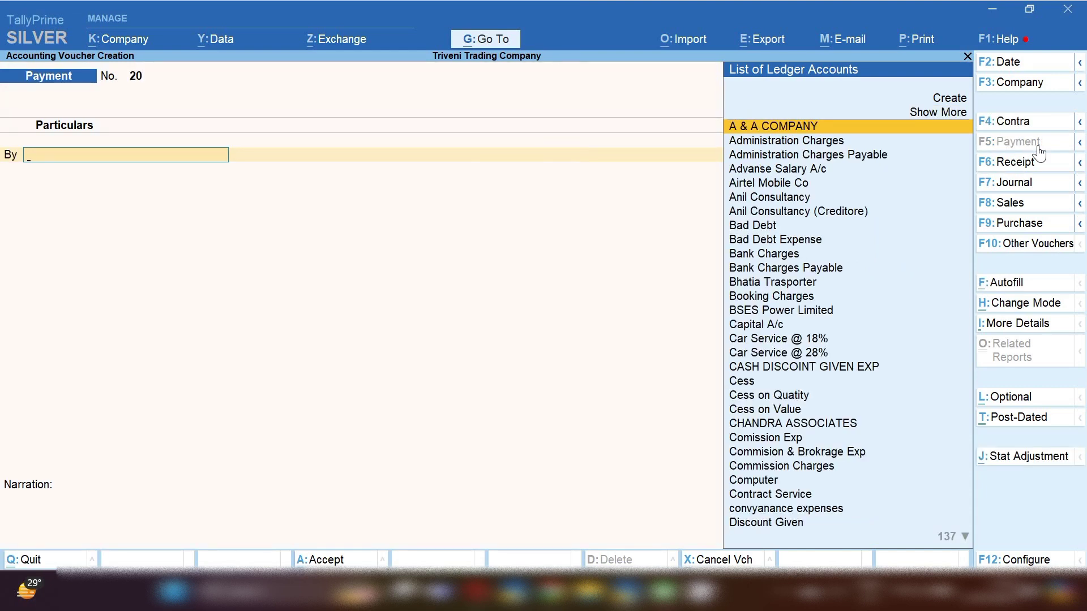
key("F2")
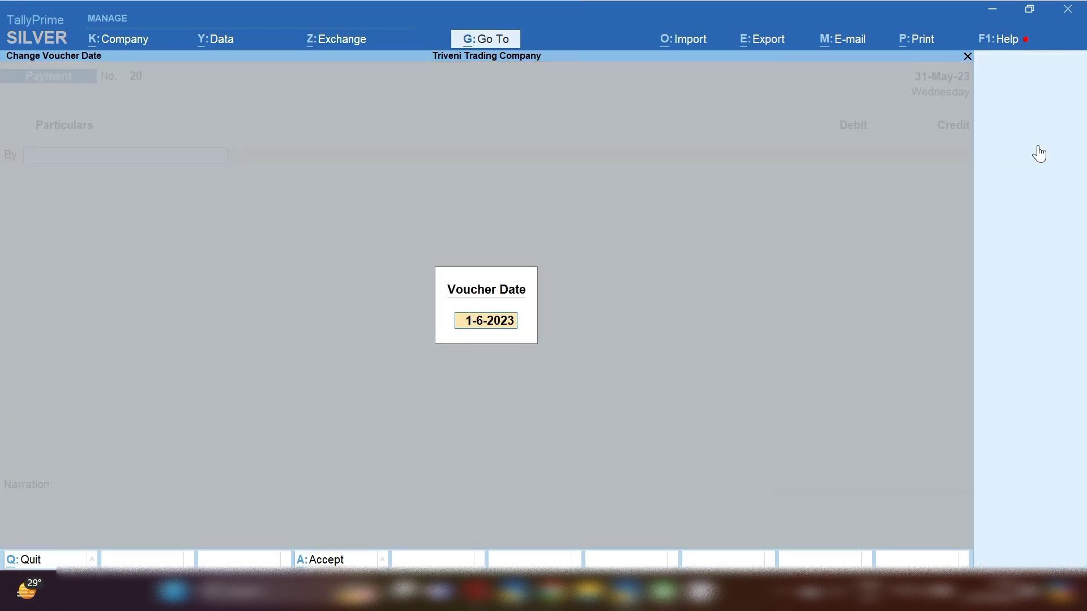
key("Return")
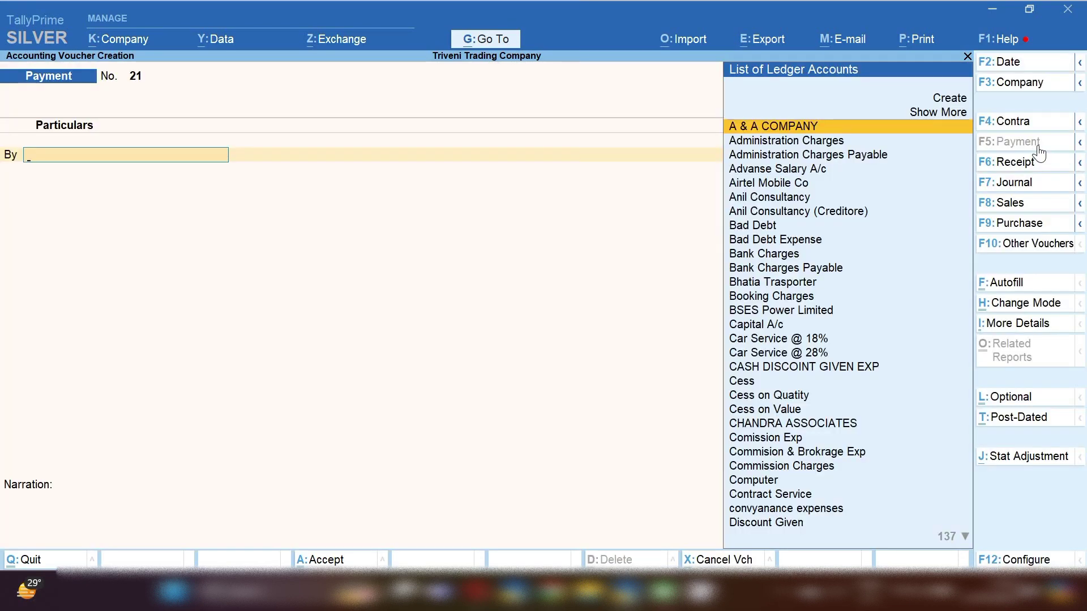
type("SUMA")
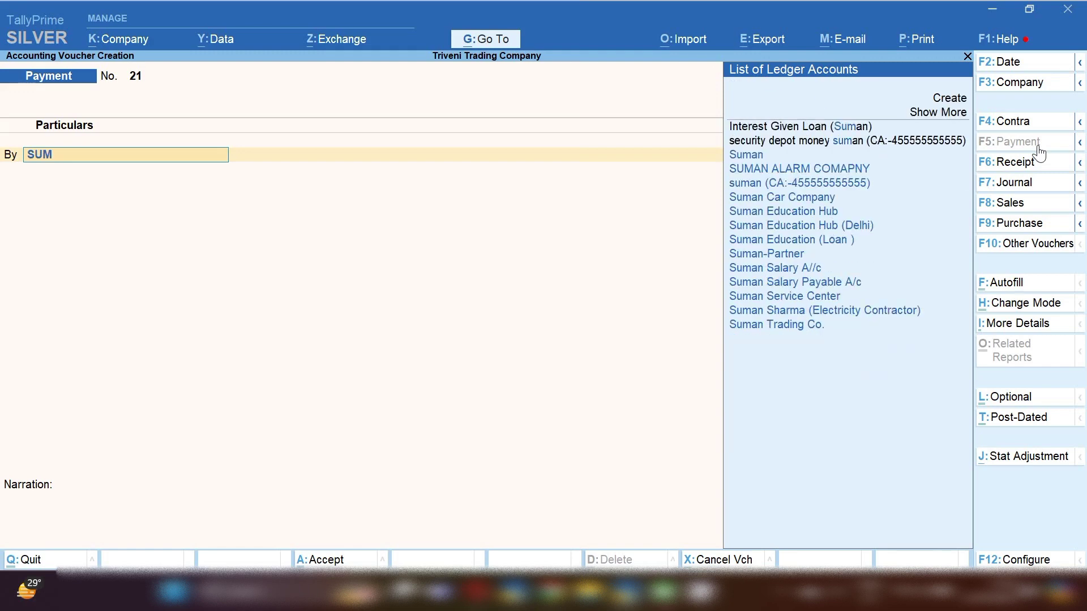
key("Down")
key("Down")
key("Down")
key("Down")
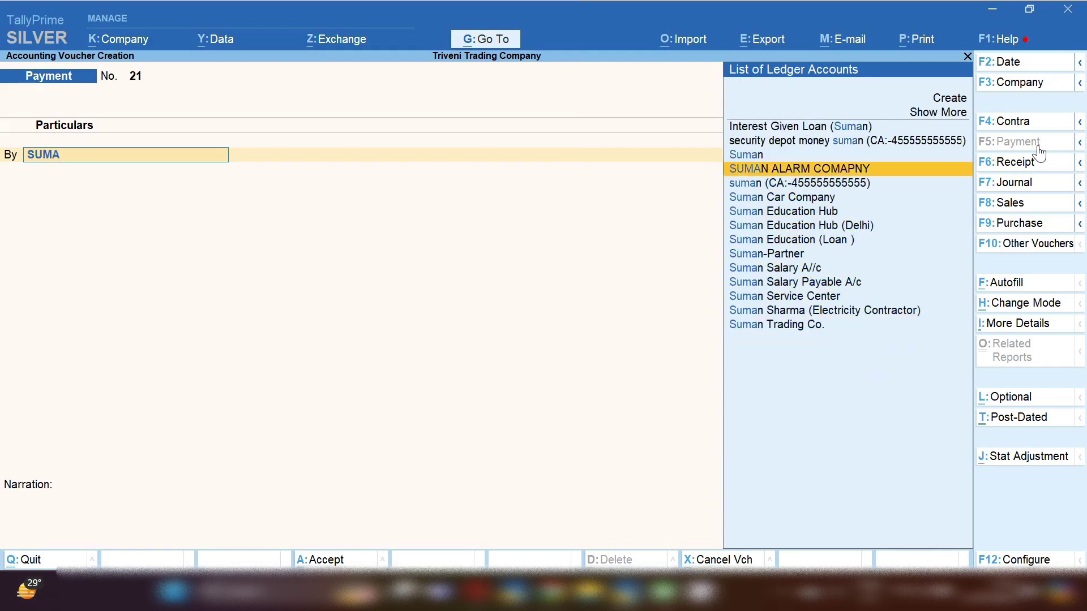
key("Return")
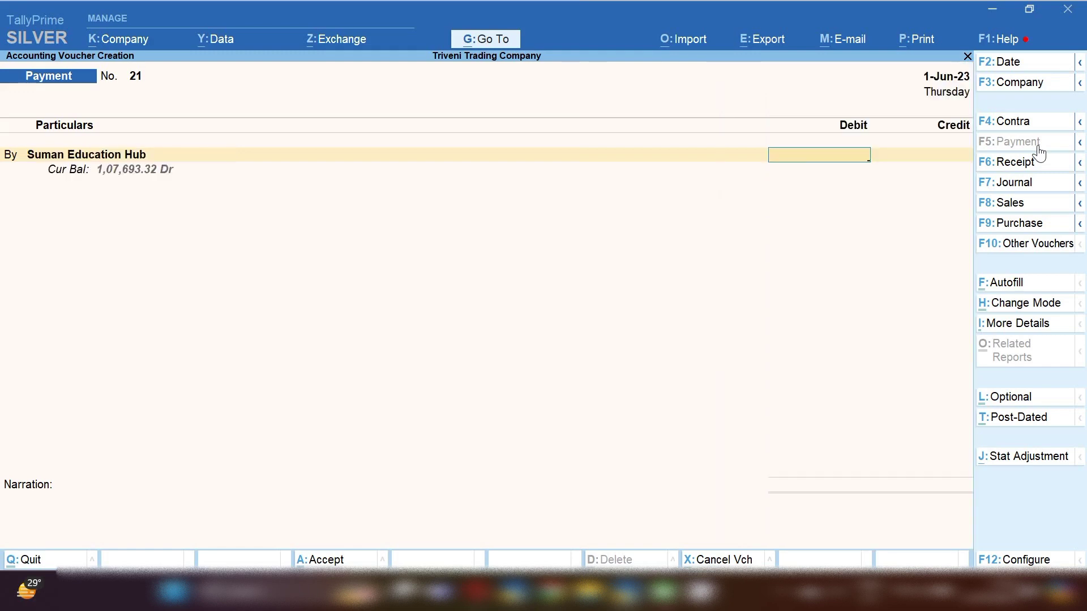
Step: Debit 1,00,000 as new reference 21 and credit HDFC BANK CC A/C with cheque allocation
type("100000")
key("Return")
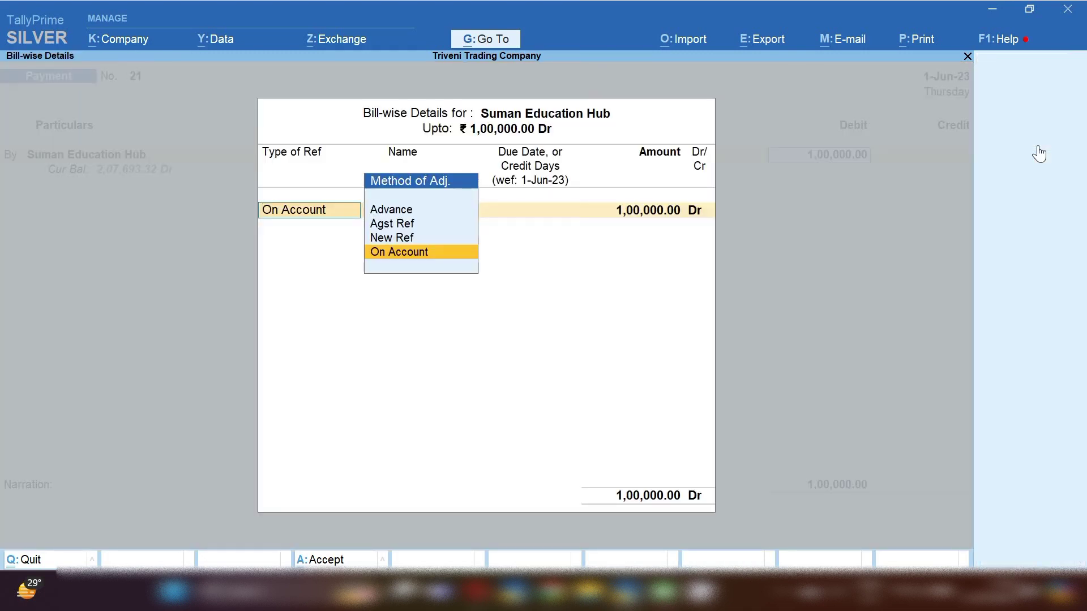
key("Up")
key("Return")
key("Return")
key("Return")
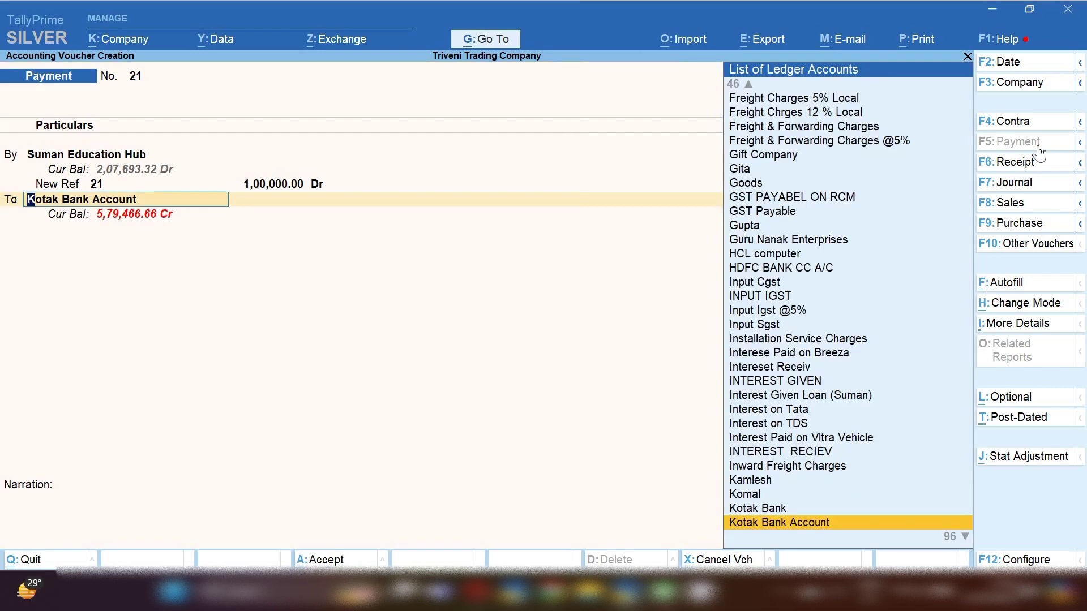
type("HD")
key("Return")
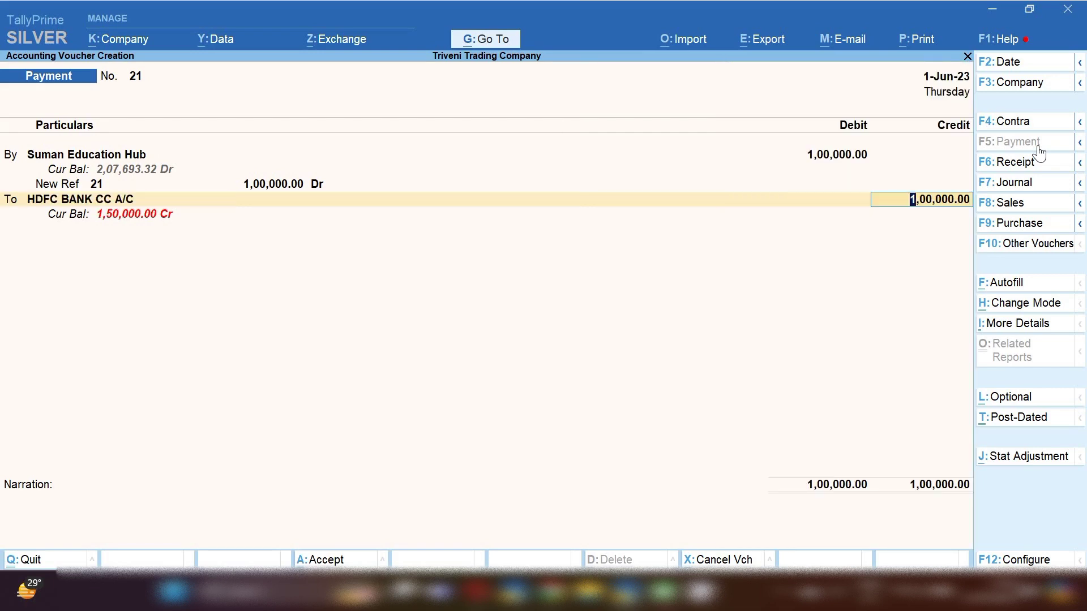
key("Return")
key("Return")
key("Return")
key("Return")
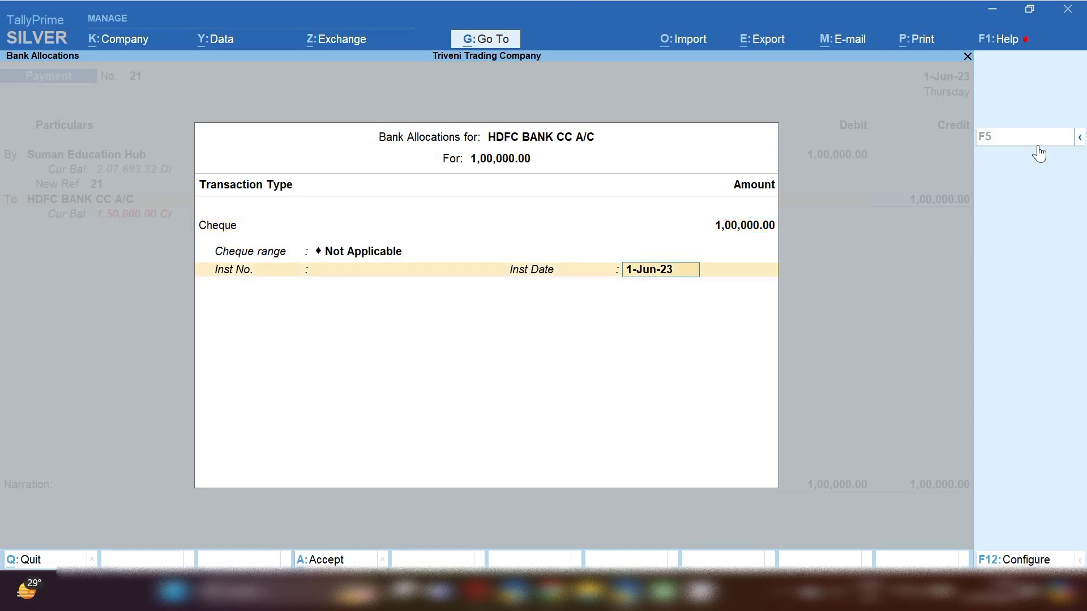
key("Return")
key("Return")
key("Return")
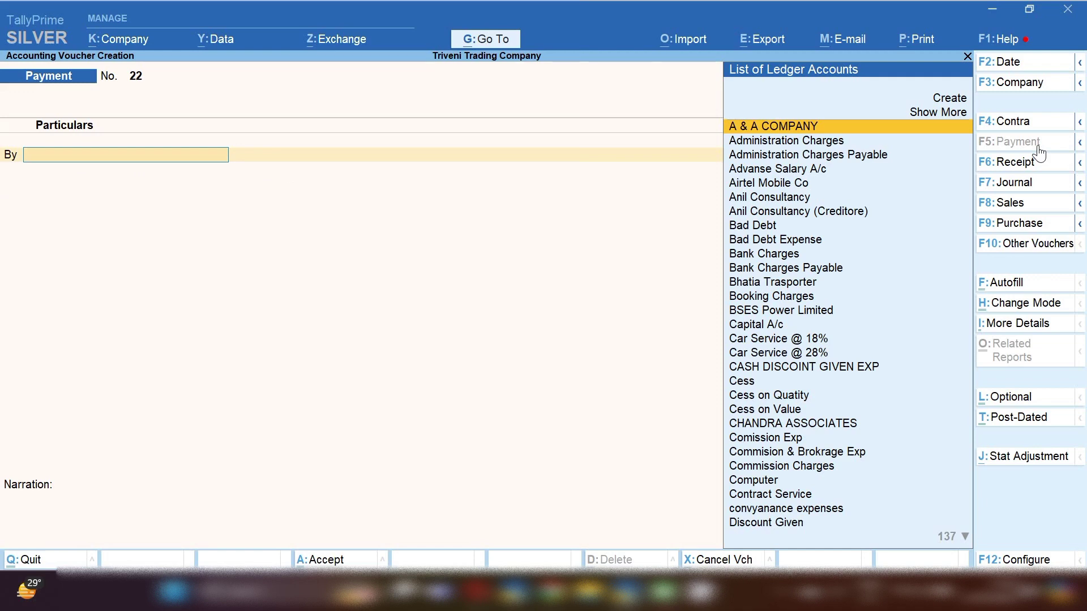
Step: Debit Suman Education Hub 50,000 against Ref 21 and New Ref 22, crediting HDFC BANK CC A/C
type("SU")
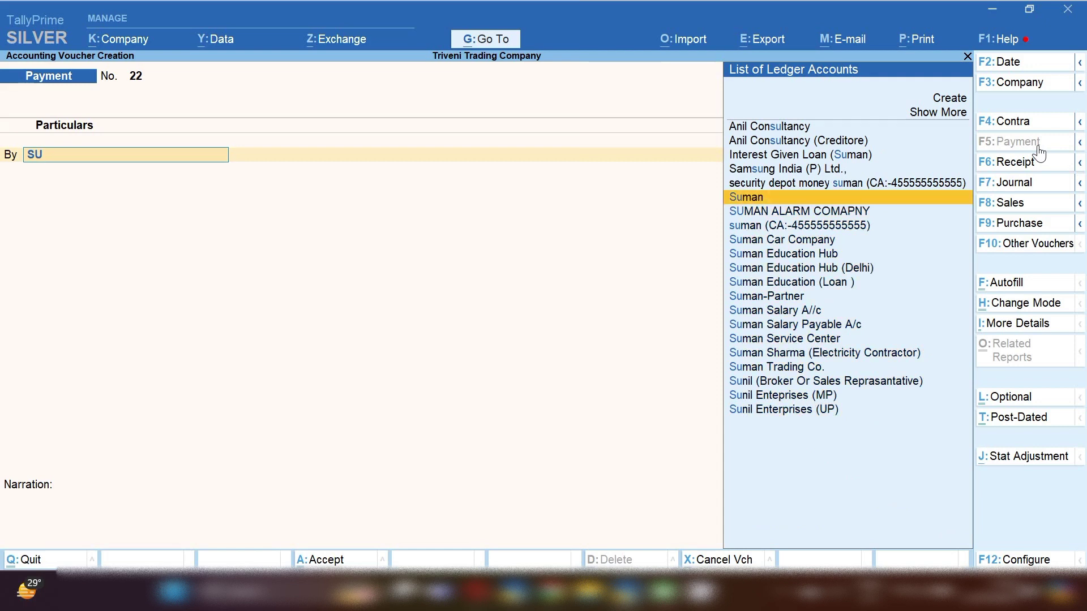
key("Down")
key("Down")
key("Down")
key("Down")
key("Return")
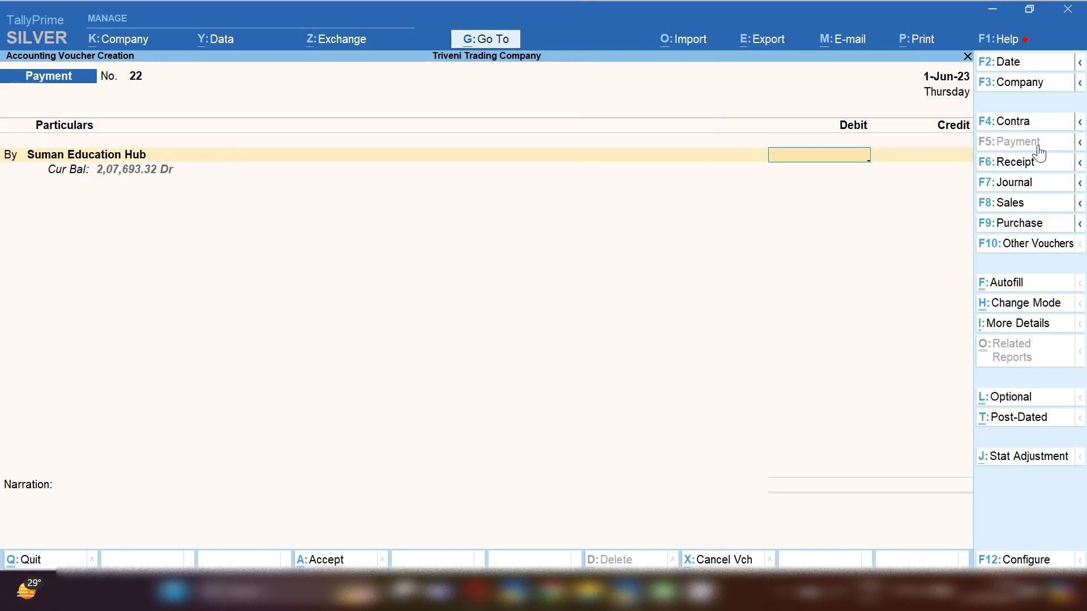
type("50000")
key("Return")
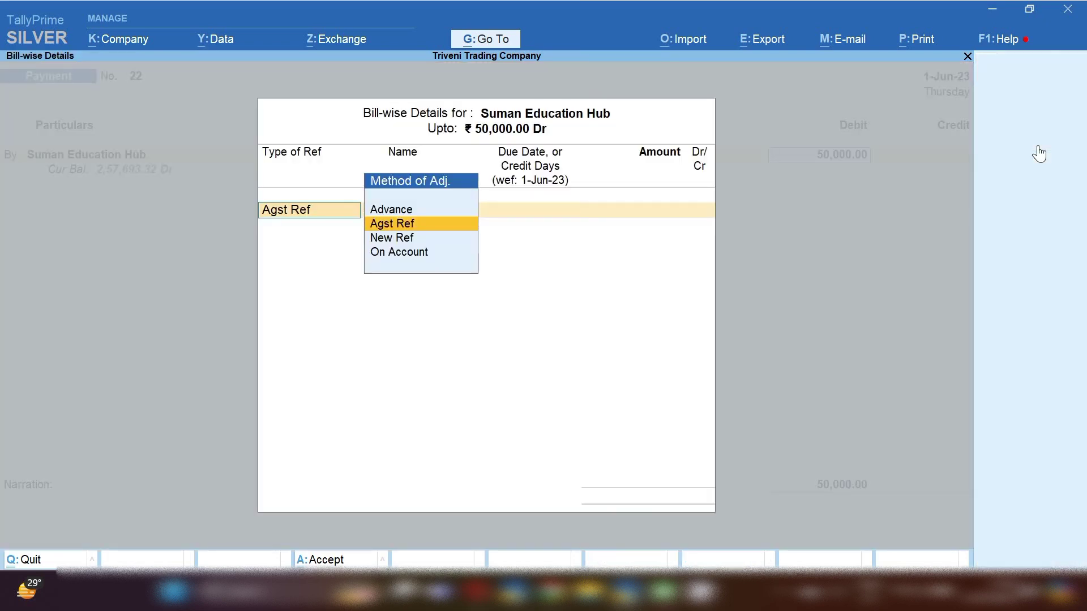
key("Return")
key("Return")
key("Return")
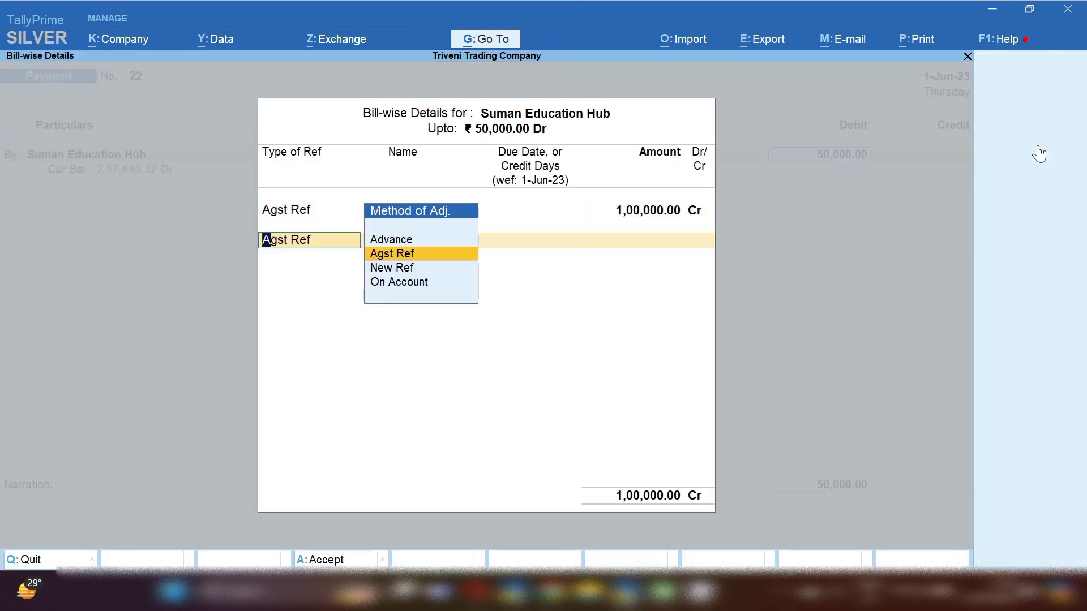
type("n")
key("Return")
key("Return")
key("Return")
key("Return")
key("Return")
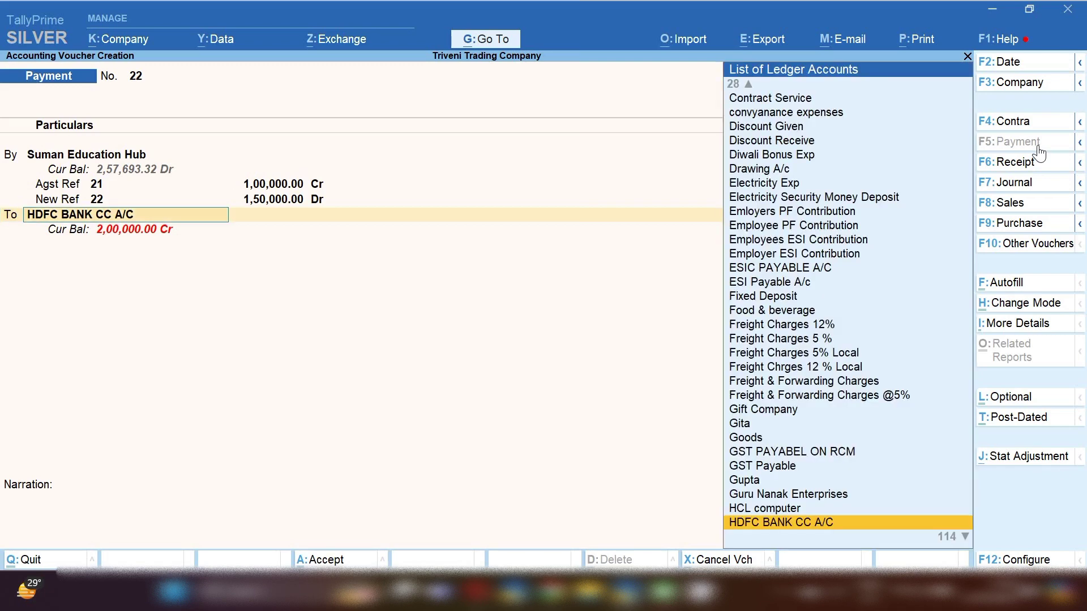
key("Return")
key("Return")
key("Return")
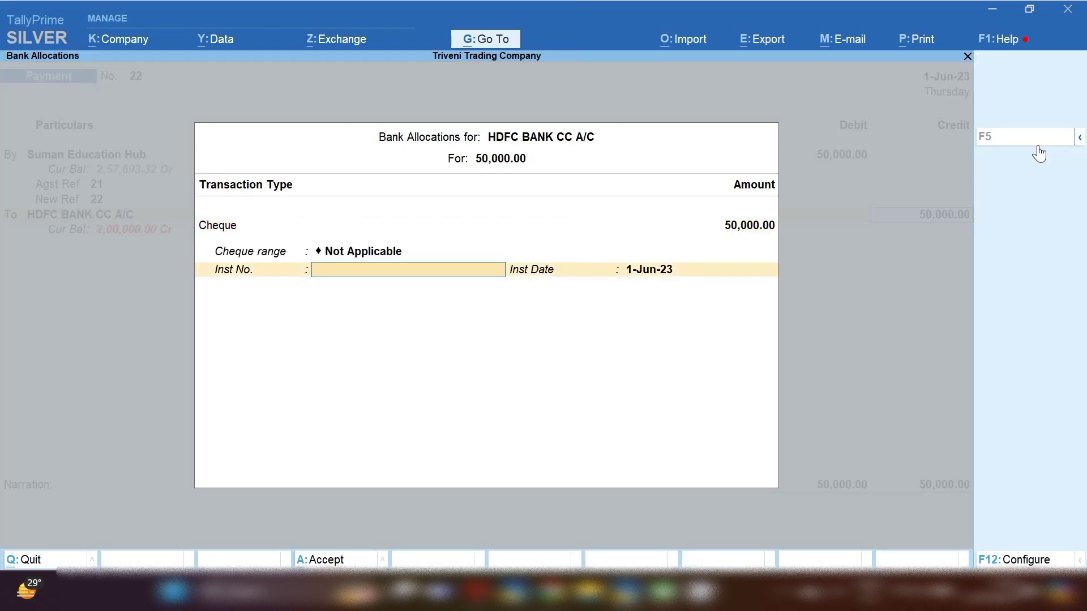
key("Return")
key("Return")
key("Return")
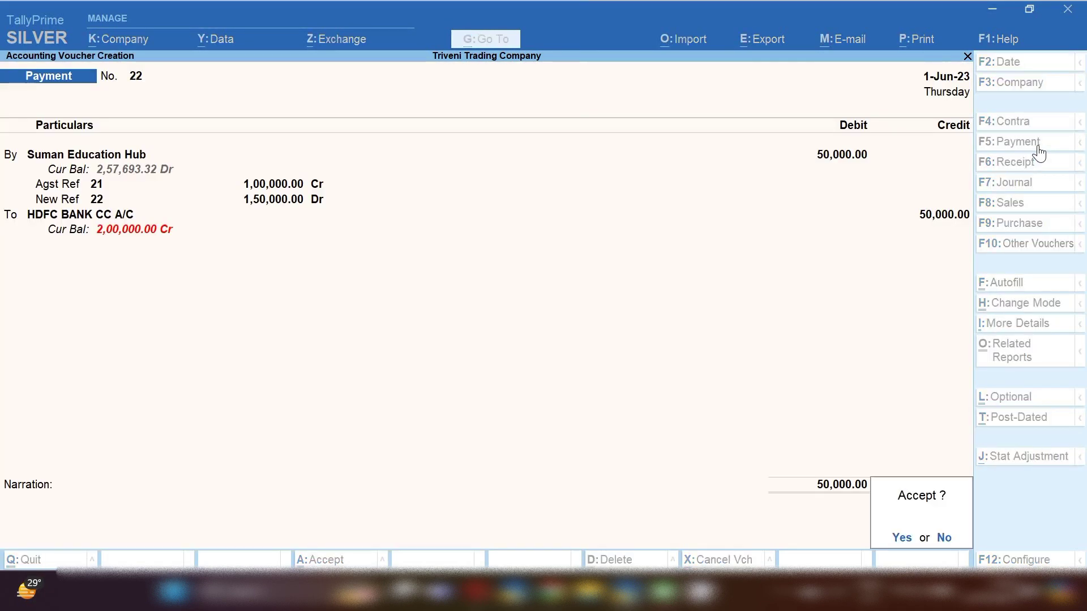
key("Return")
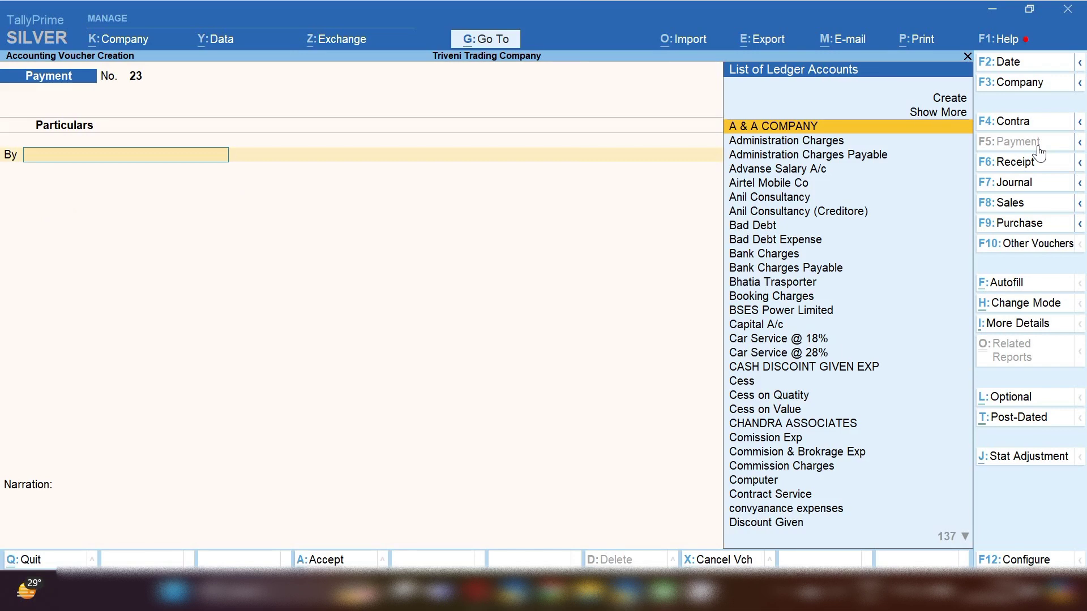
Step: Drill from the Balance Sheet through Loans (Liability) and Bank OD A/c to HDFC BANK CC A/C
left_click(488, 41)
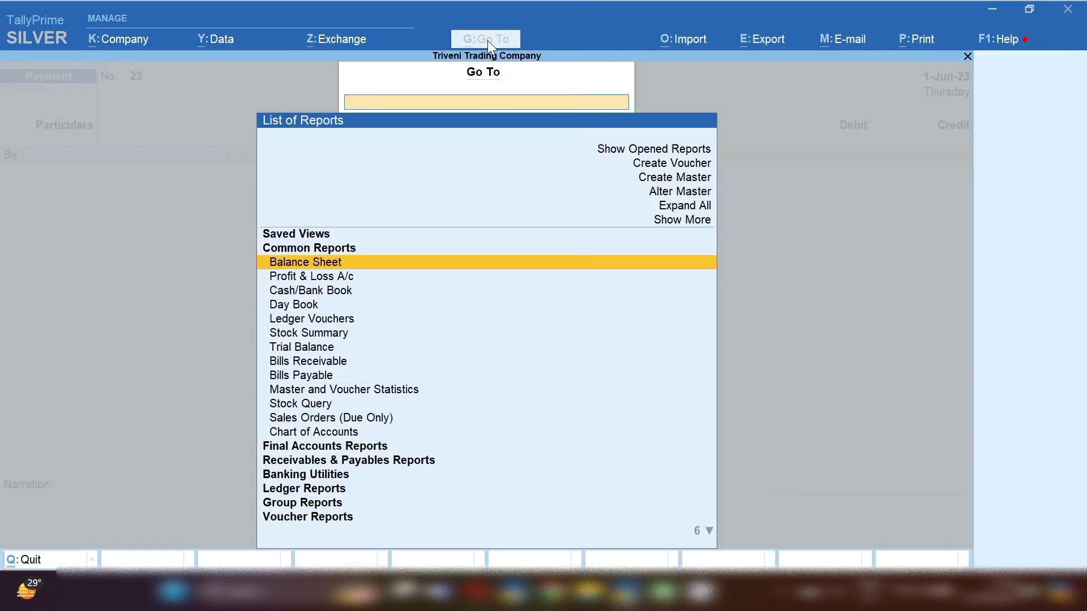
key("Return")
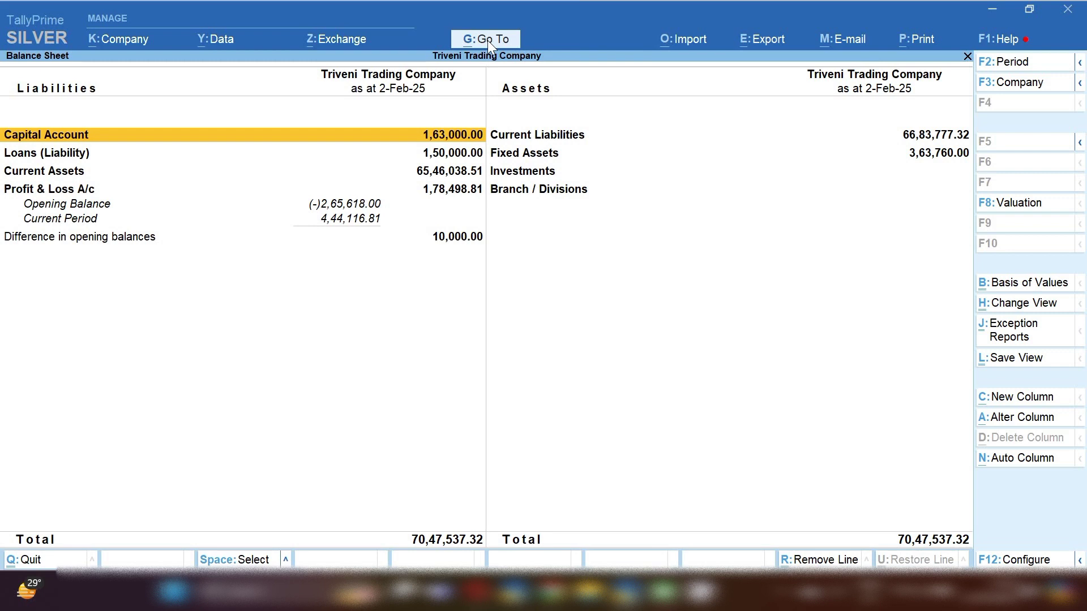
key("Down")
key("Down")
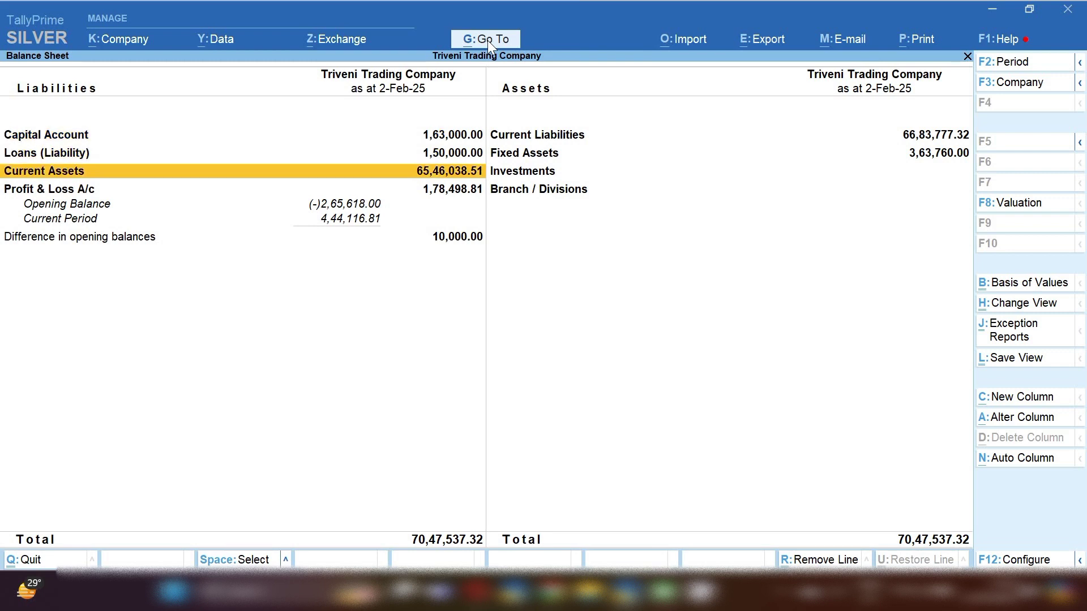
key("Right")
key("Left")
key("Up")
key("Return")
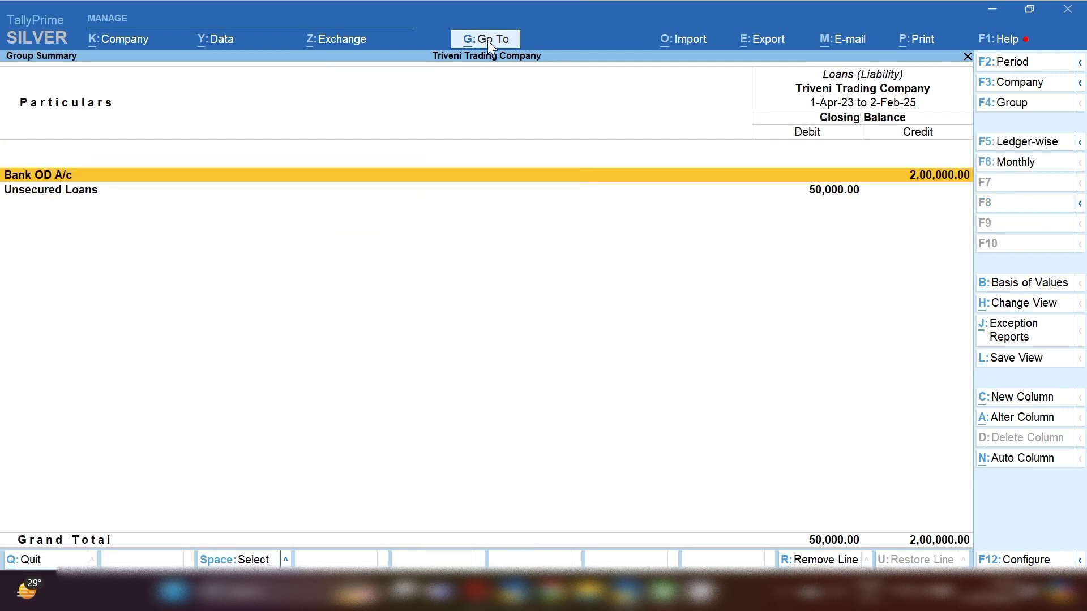
key("Return")
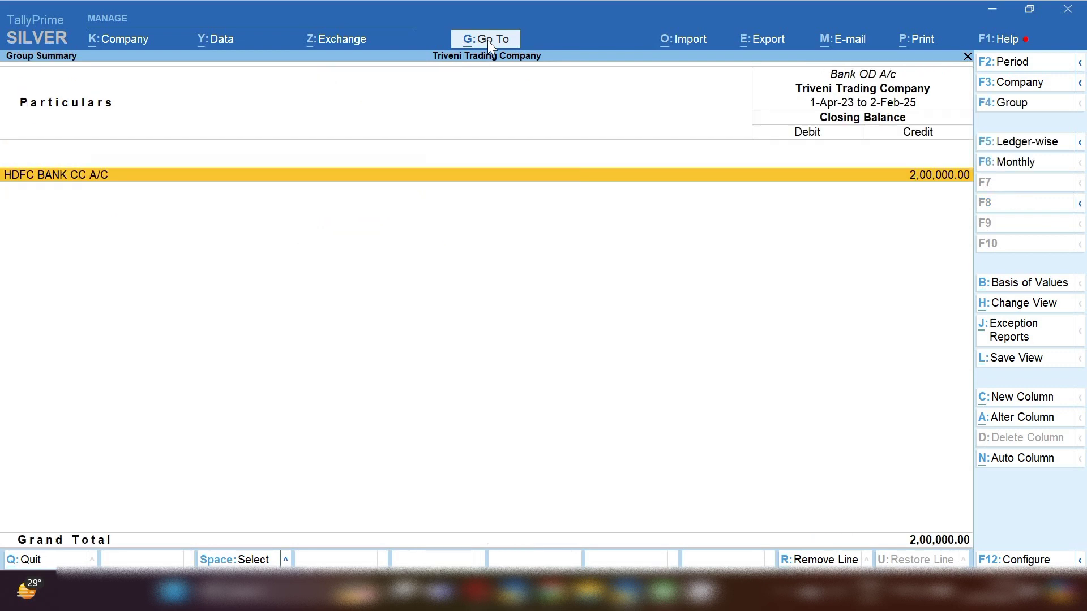
key("Return")
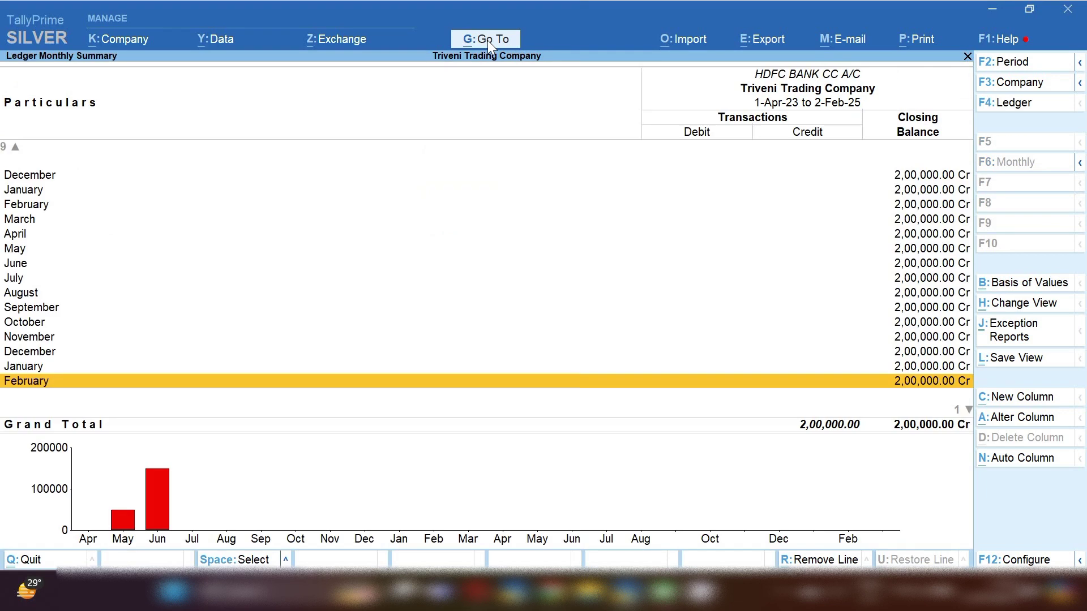
Step: Keep the reporting period and move to the June row showing 1,50,000 credit
key("F2")
key("Return")
key("Escape")
key("Up")
key("Up")
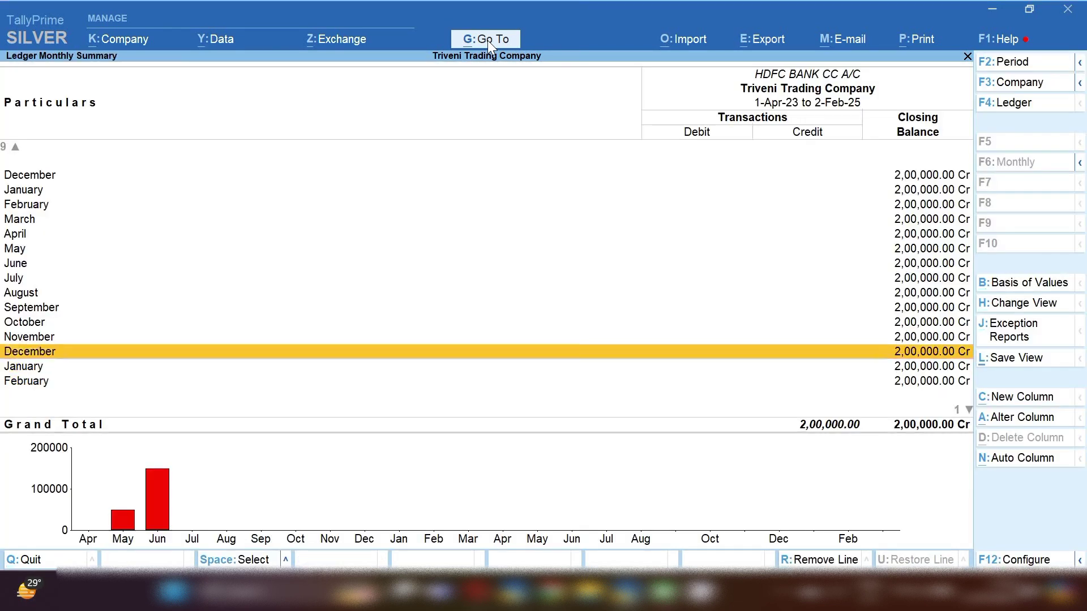
key("Up")
key("Up")
key("Up")
key("Up")
key("Up")
key("Up")
key("Up")
key("Up")
key("Up")
key("Up")
key("Up")
key("Up")
key("Up")
key("Up")
key("Up")
key("Up")
key("Up")
key("Up")
key("Up")
key("Up")
key("Down")
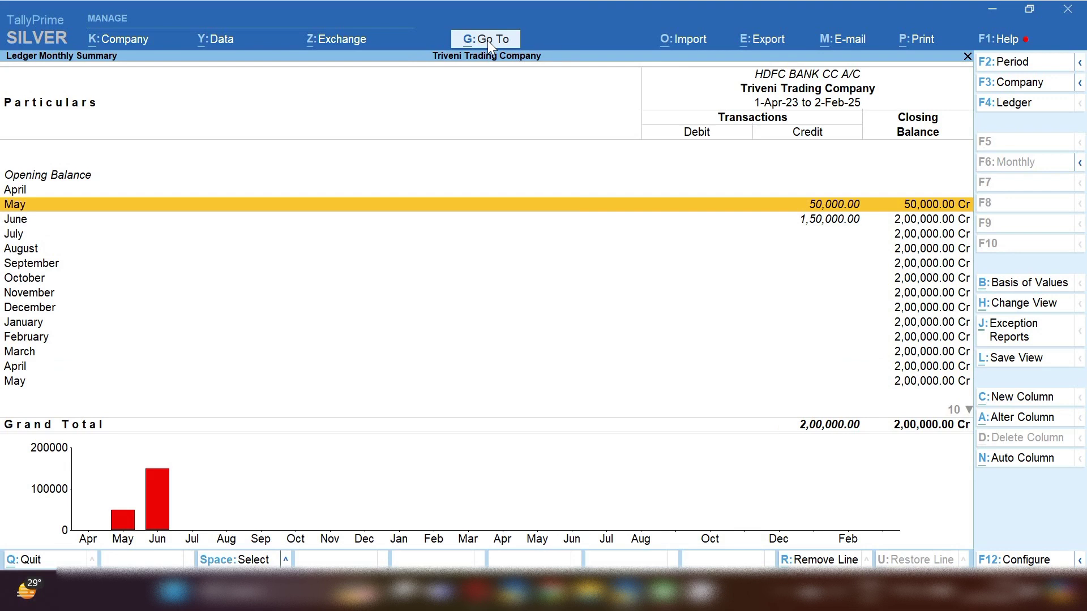
key("Down")
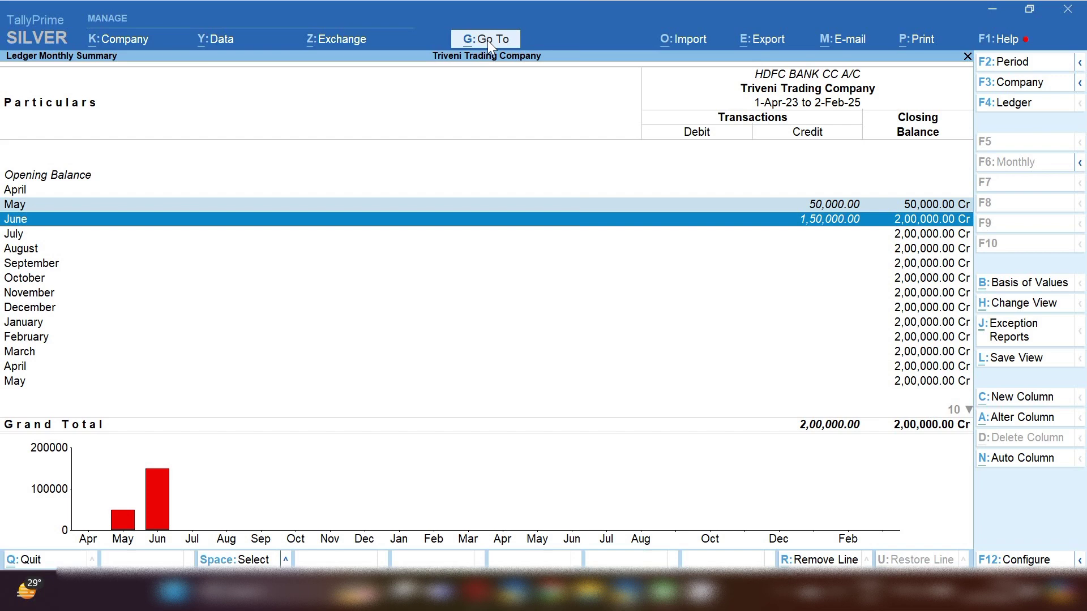
left_click(487, 40)
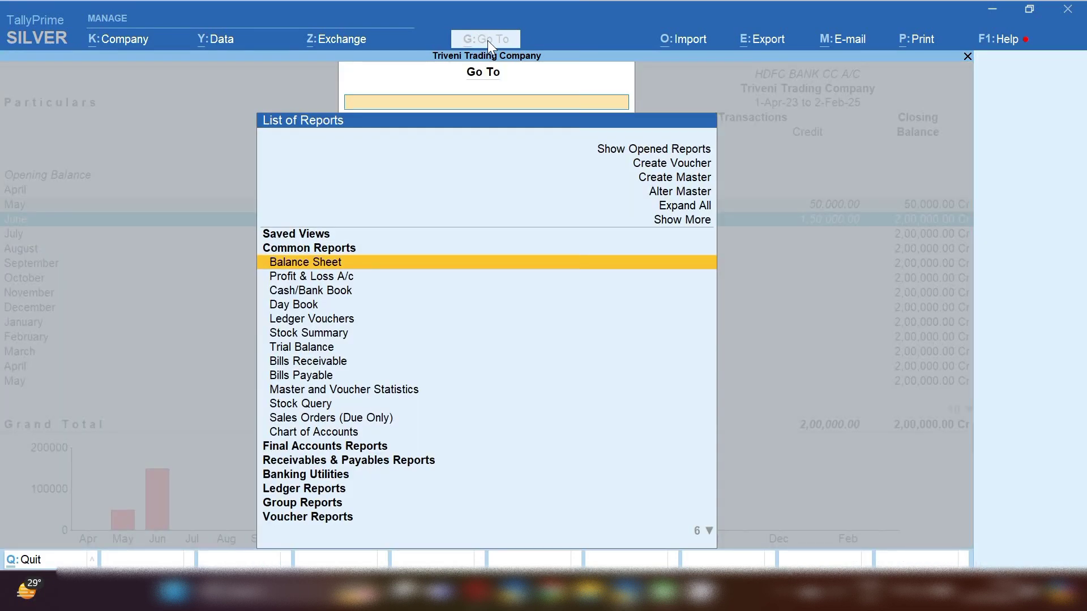
Step: Open Ledger Interest Calculation for HDFC BANK CC A/C, showing 12% interest totalling 40,191.00 Cr
type("INTER")
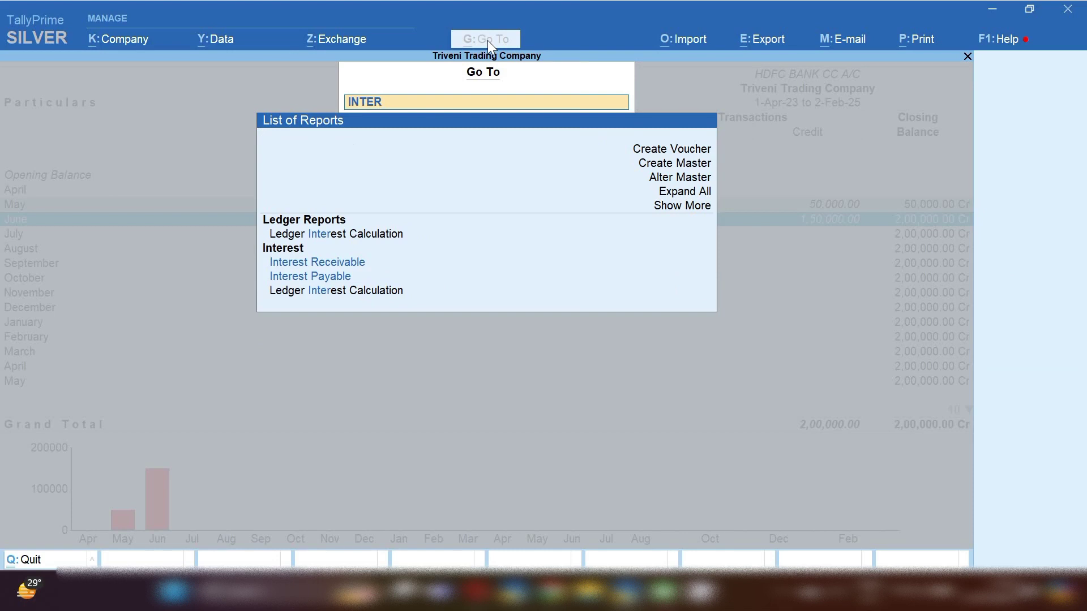
key("Down")
key("Down")
key("Down")
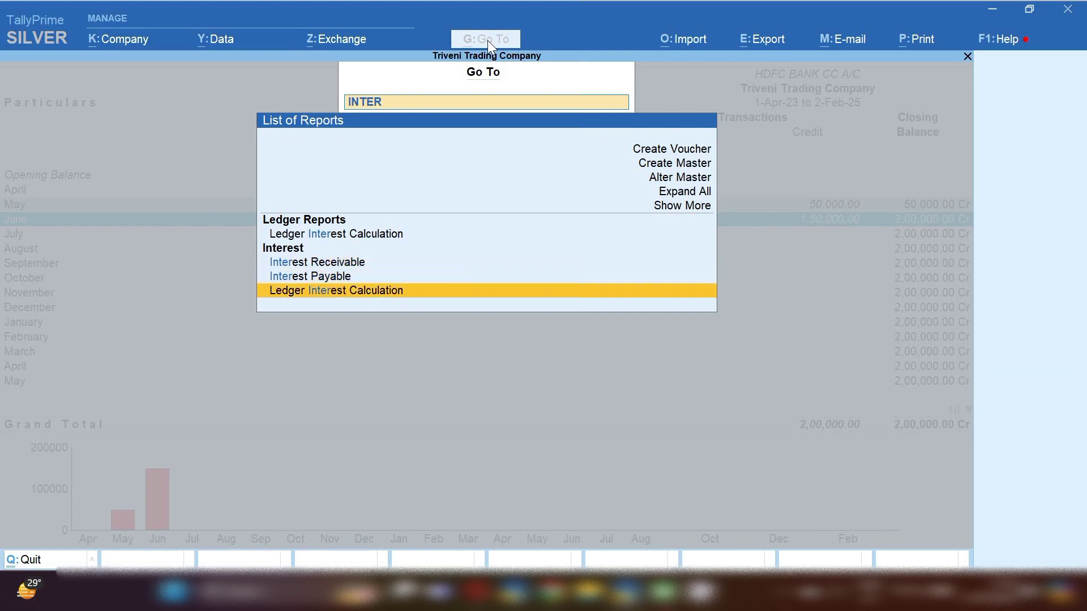
key("Return")
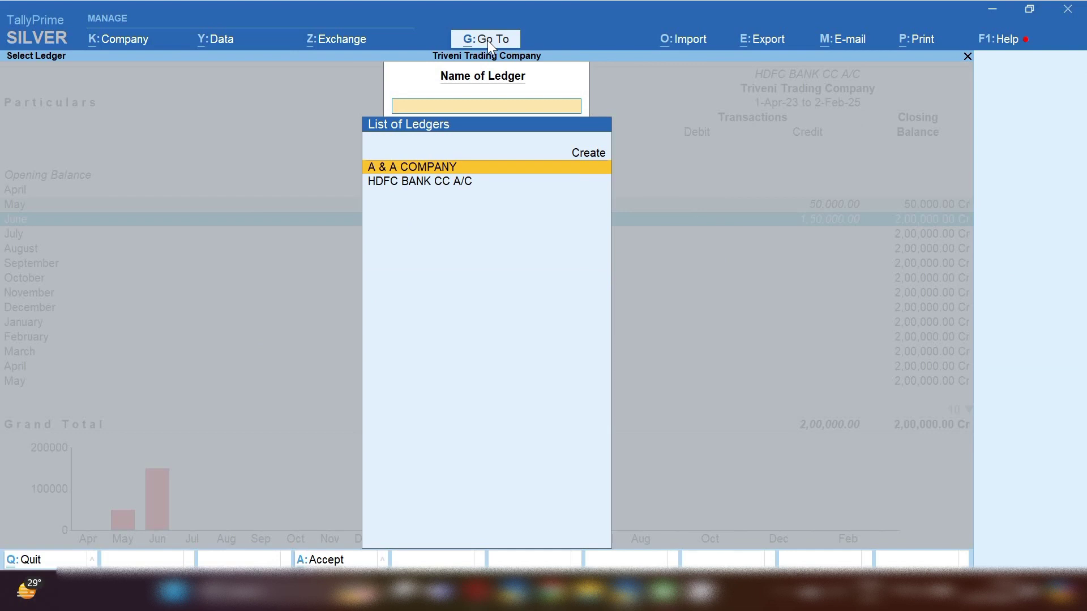
key("Down")
key("Return")
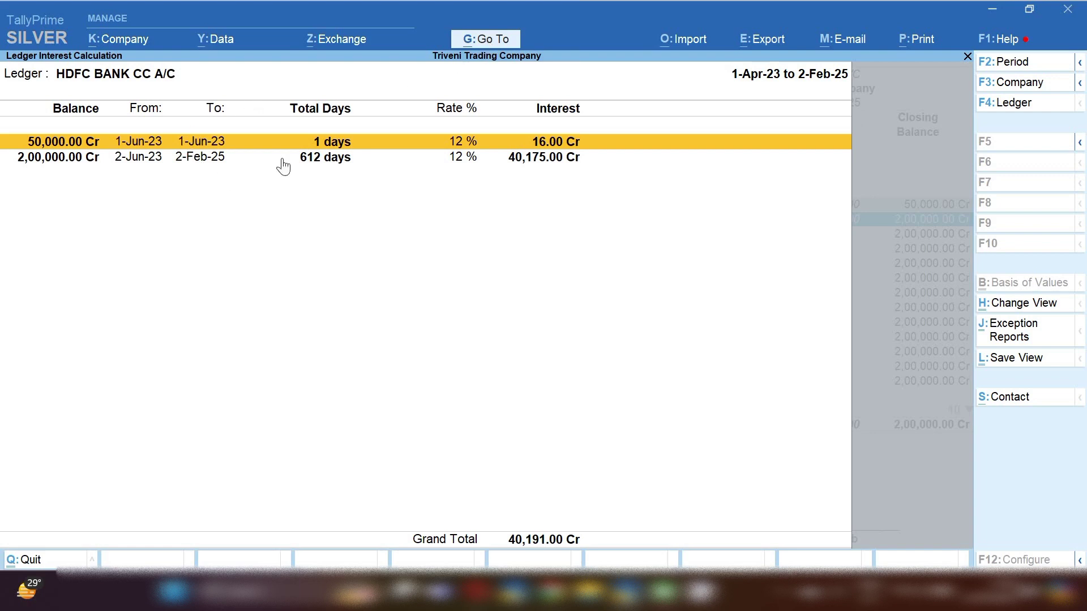
Step: Limit the interest report to 1-Jun-23 through 30-Jun-23, giving 1,918.00 Cr interest
left_click(1023, 69)
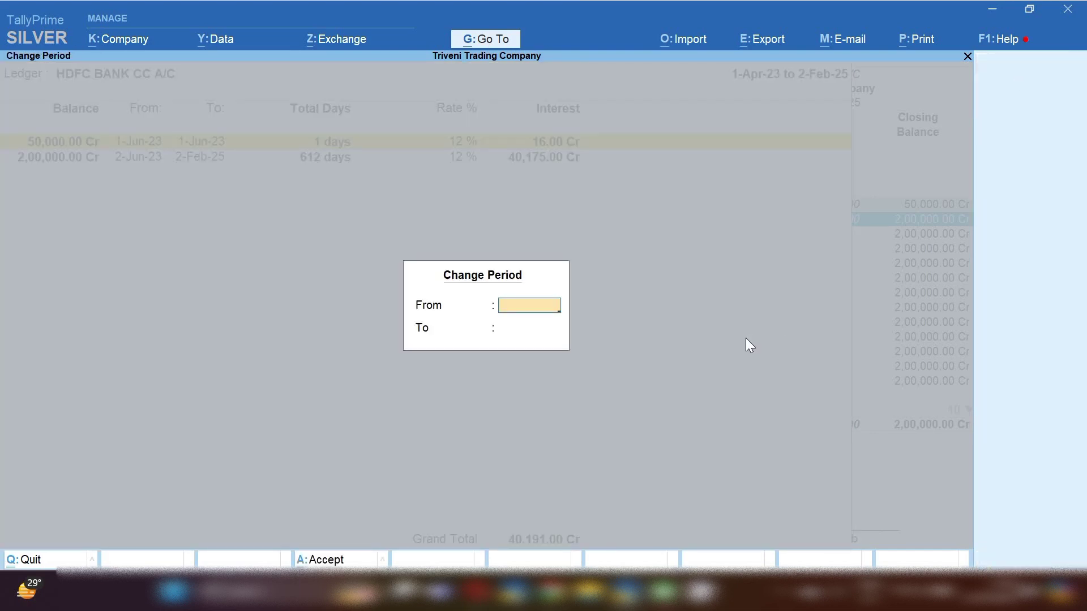
type("1-6")
key("Return")
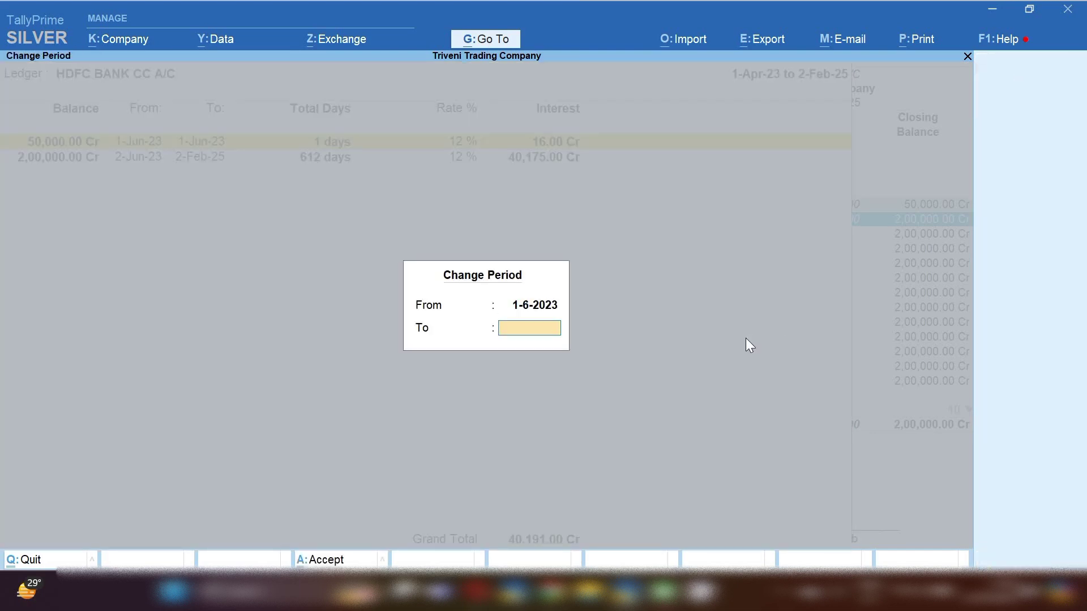
type("30.6")
key("Return")
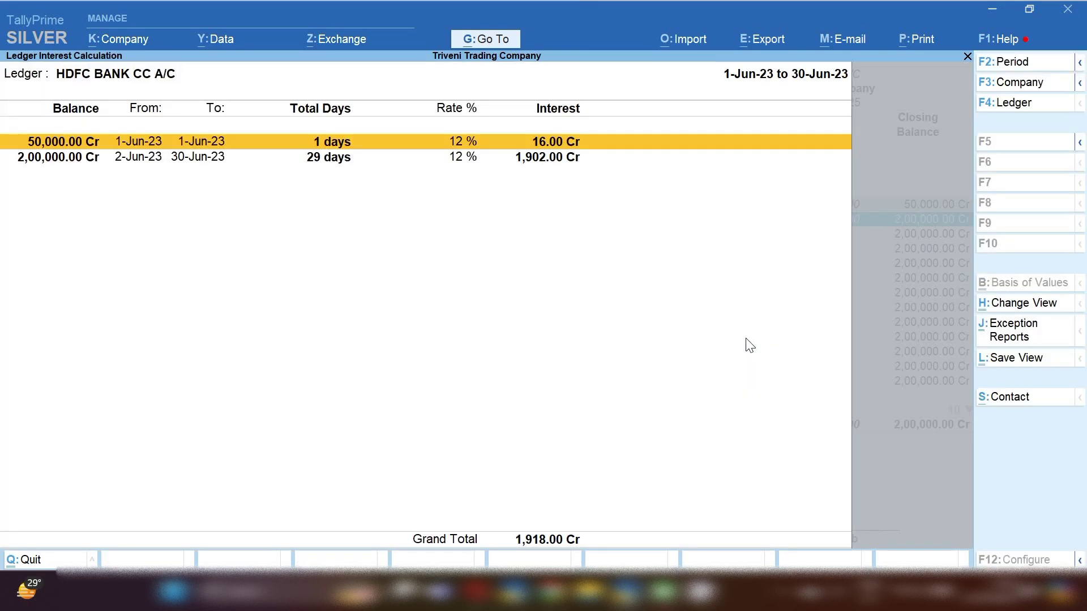